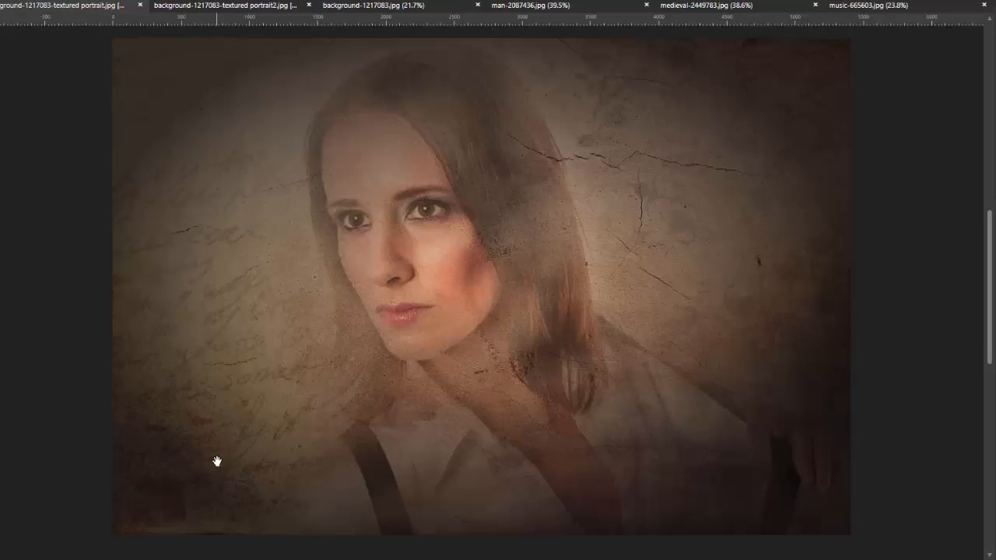
# - Review the textured portrait example and the man, medieval pattern, sheet music and background texture source images
pyautogui.click(228, 8)
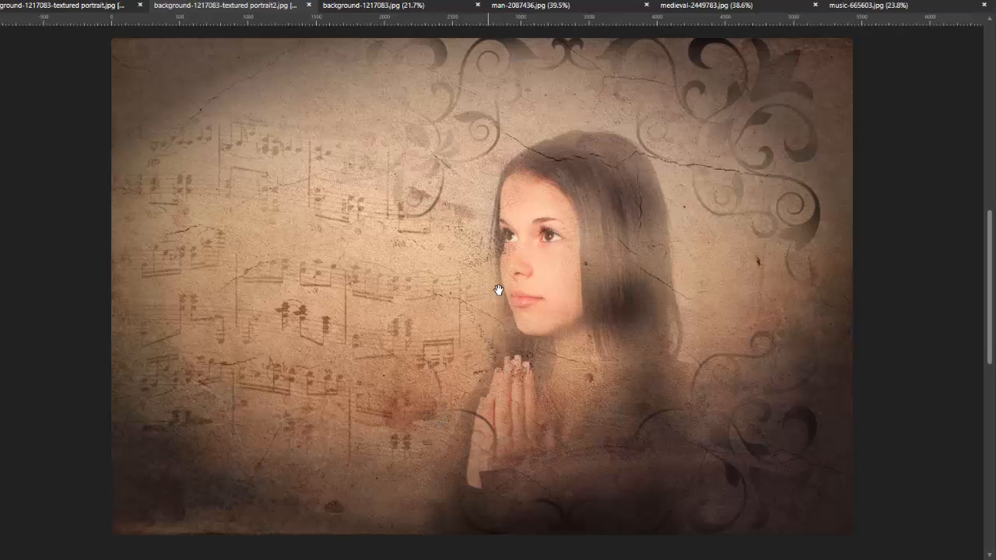
pyautogui.click(566, 10)
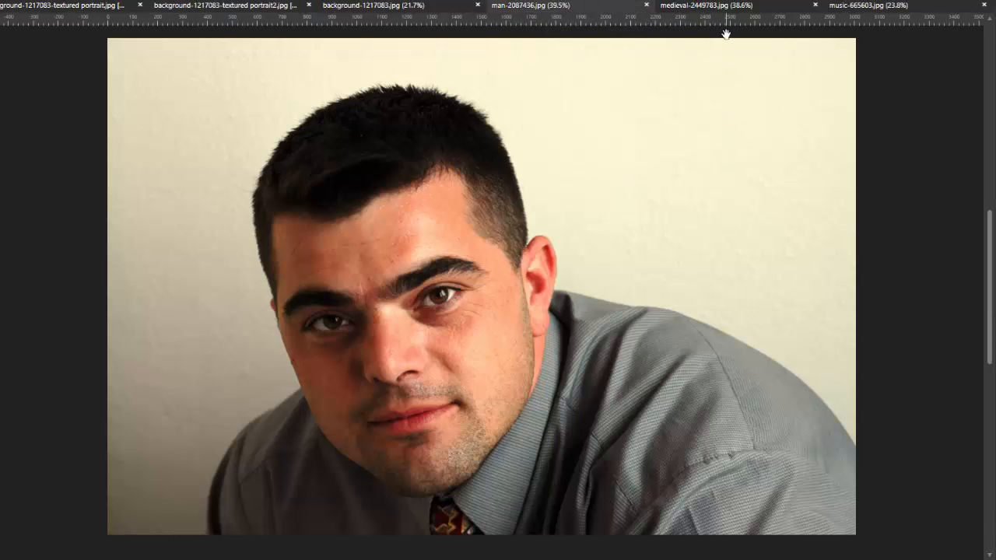
pyautogui.click(749, 10)
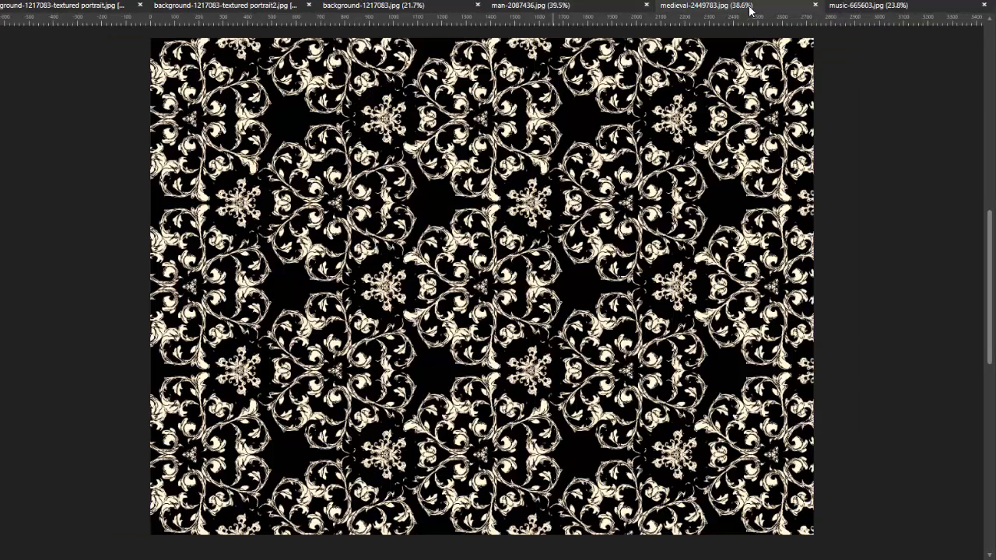
pyautogui.click(921, 11)
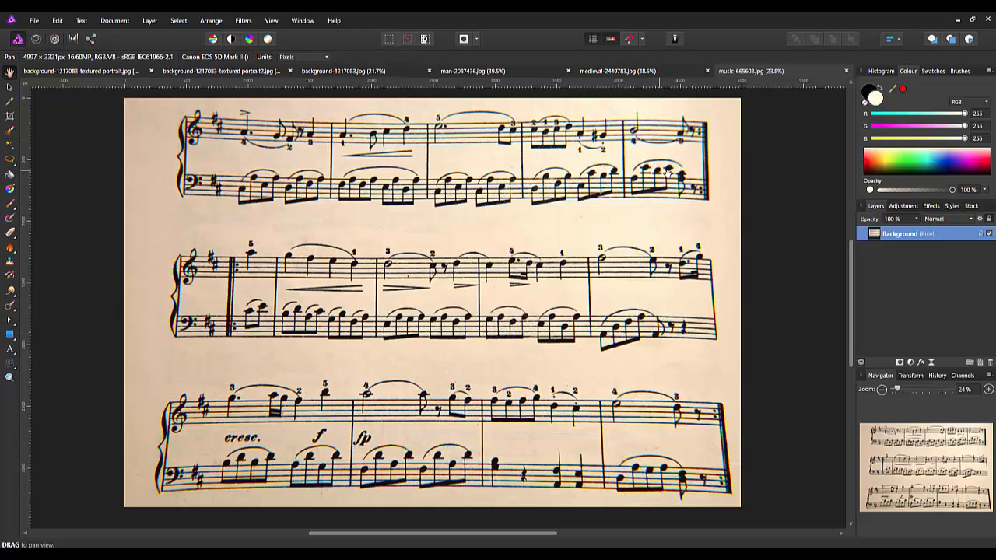
pyautogui.click(615, 72)
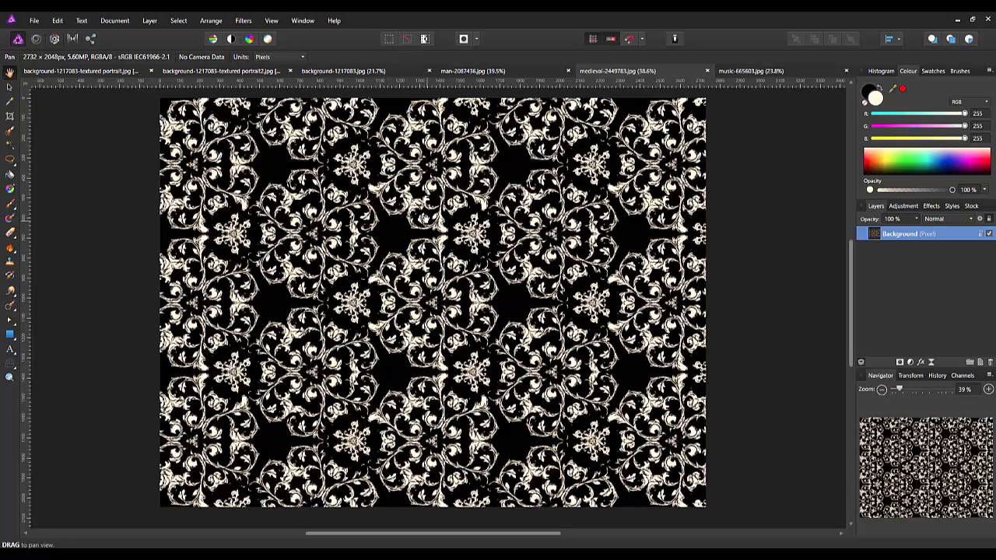
pyautogui.click(343, 72)
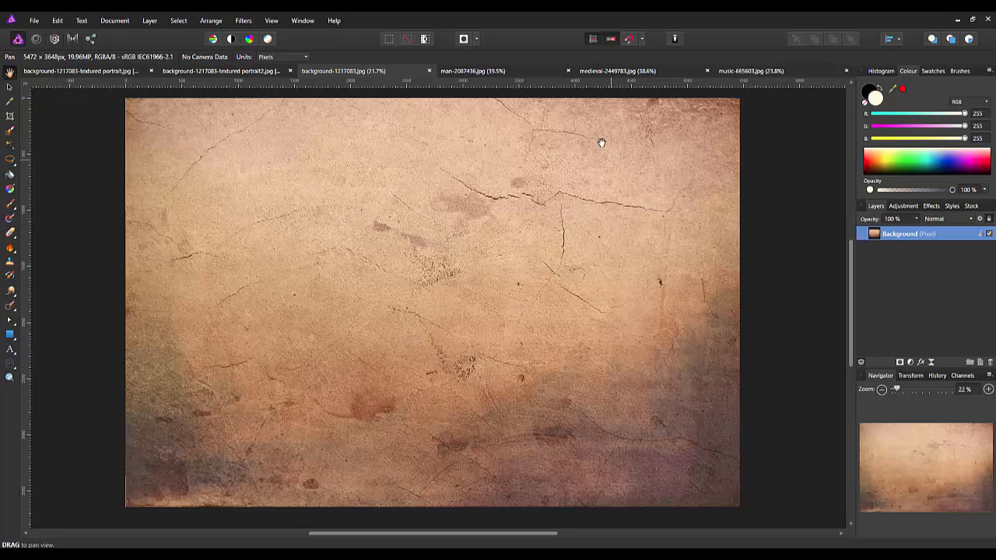
pyautogui.click(511, 72)
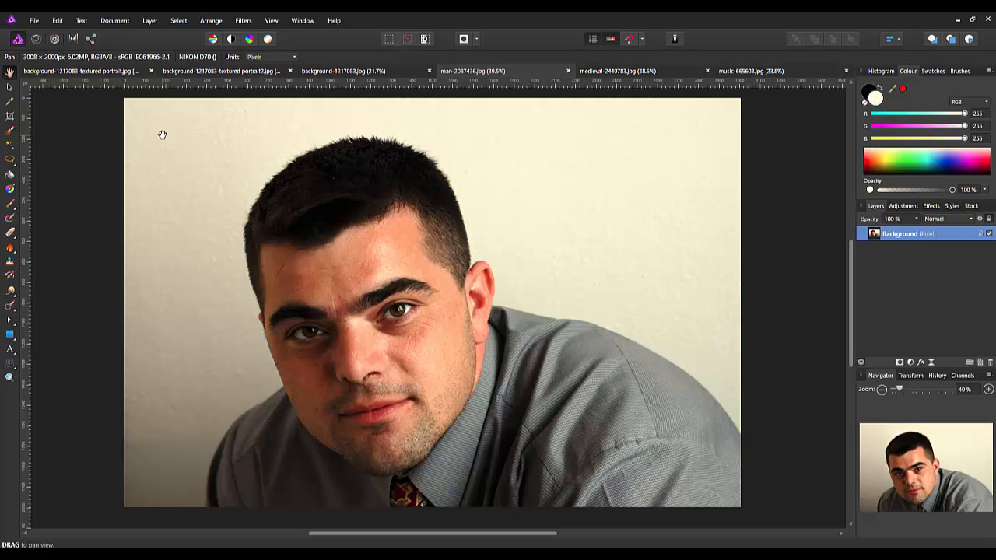
pyautogui.click(58, 22)
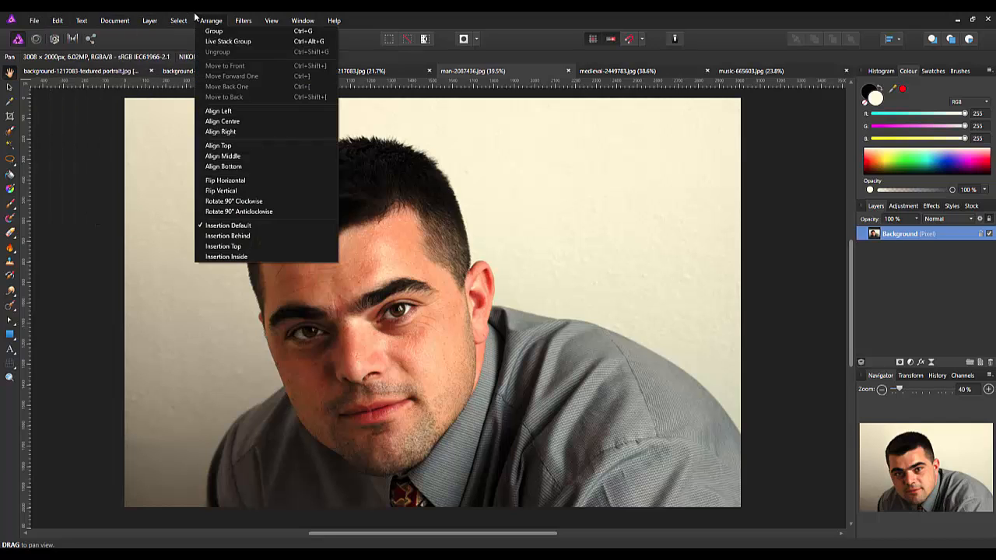
pyautogui.moveTo(180, 22)
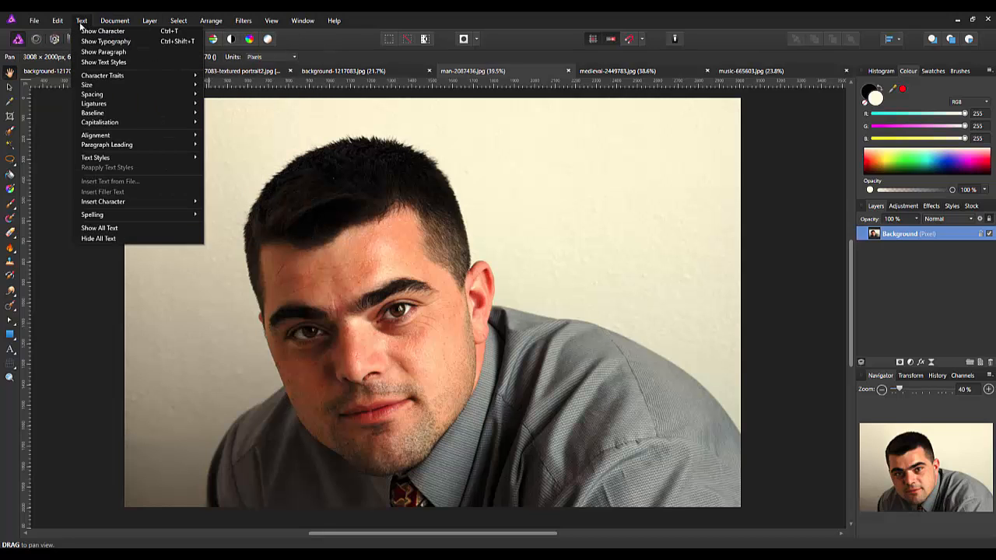
pyautogui.moveTo(57, 23)
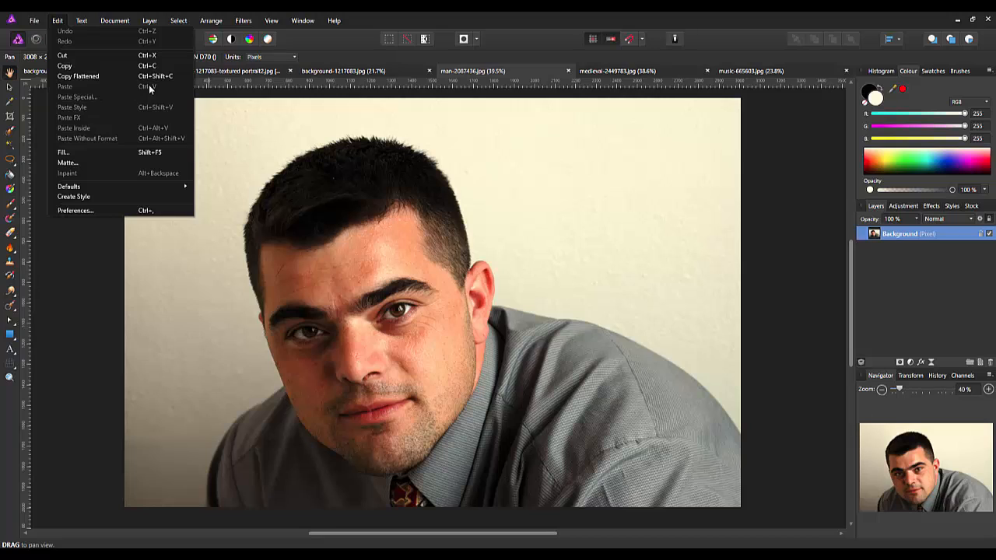
pyautogui.click(807, 292)
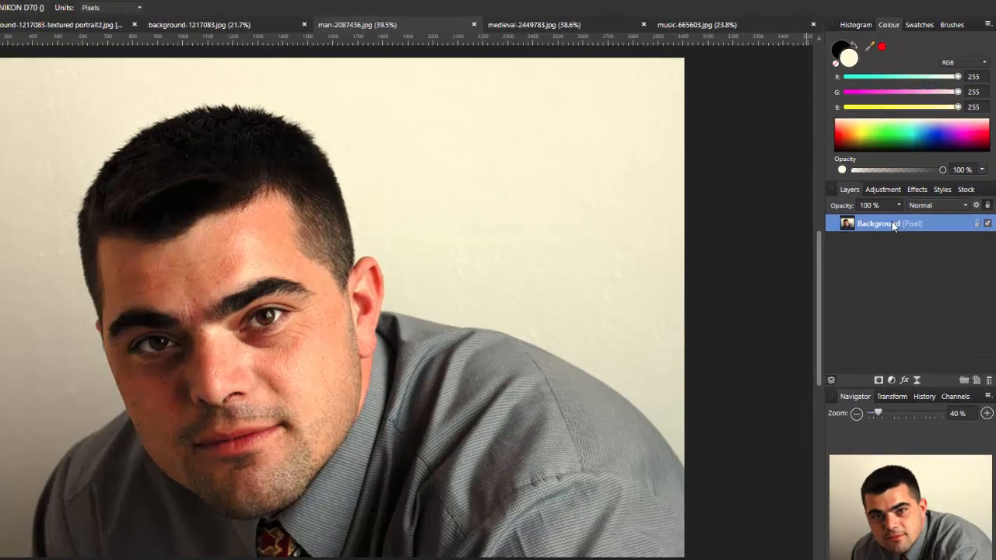
# - Copy the Background layer of man-2087436.jpg and paste it into background-1217083.jpg
pyautogui.rightClick(907, 234)
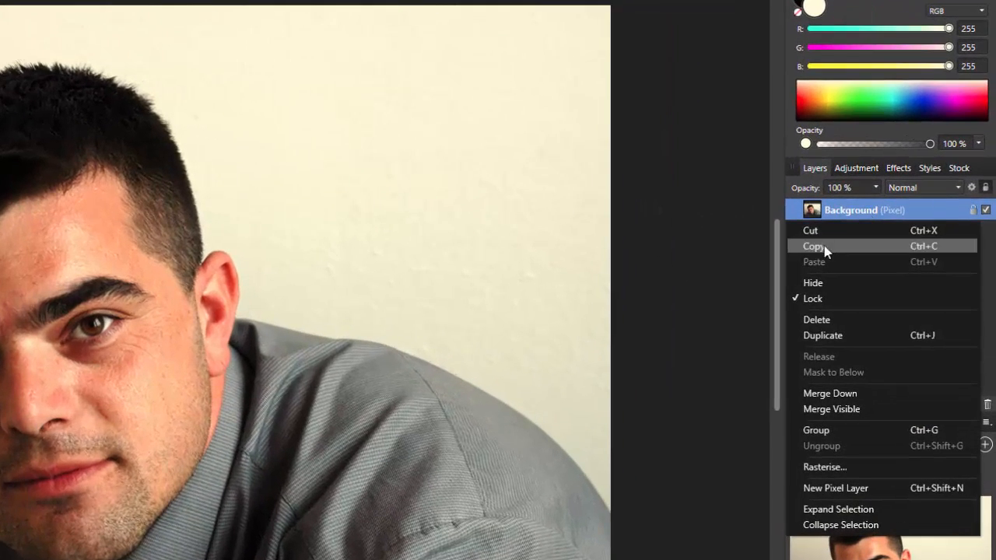
pyautogui.click(814, 247)
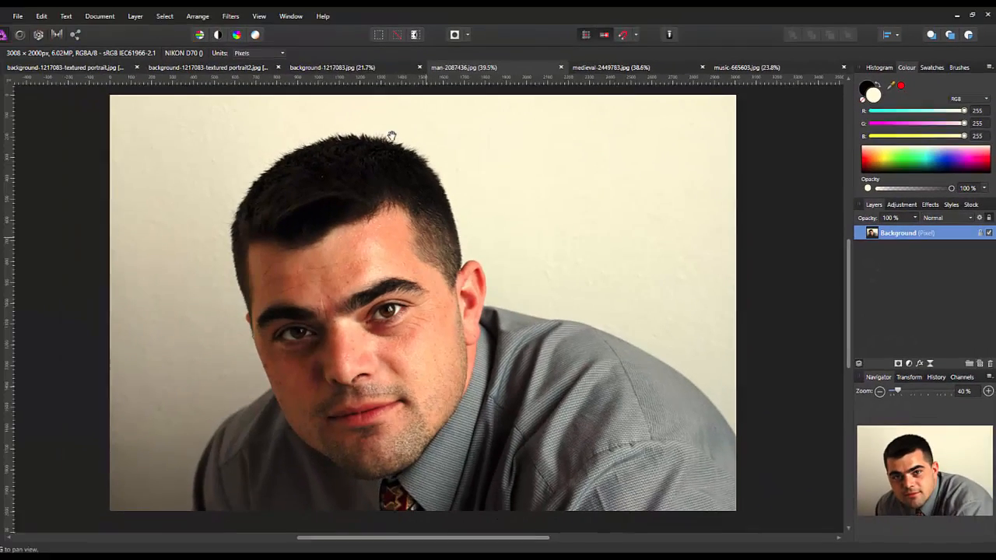
pyautogui.click(378, 65)
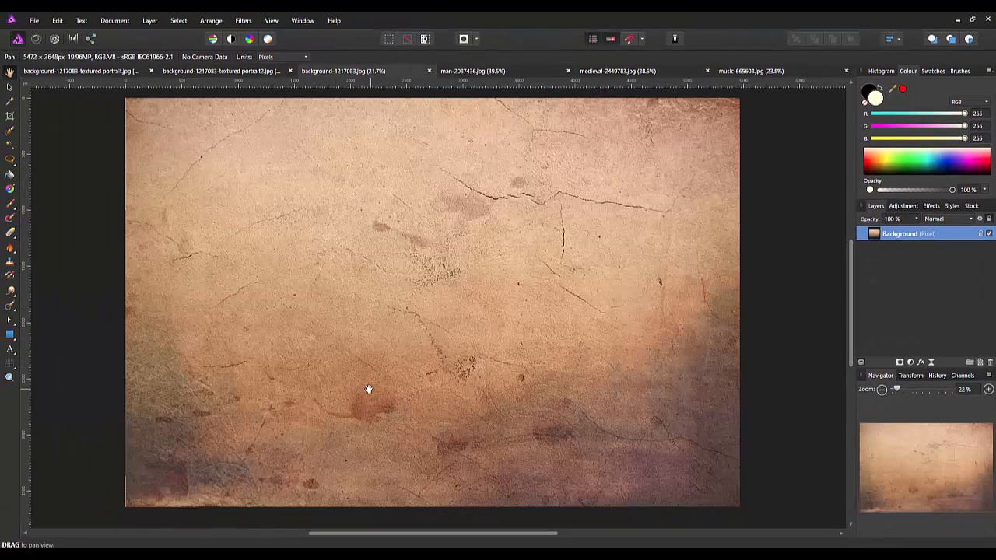
pyautogui.click(57, 21)
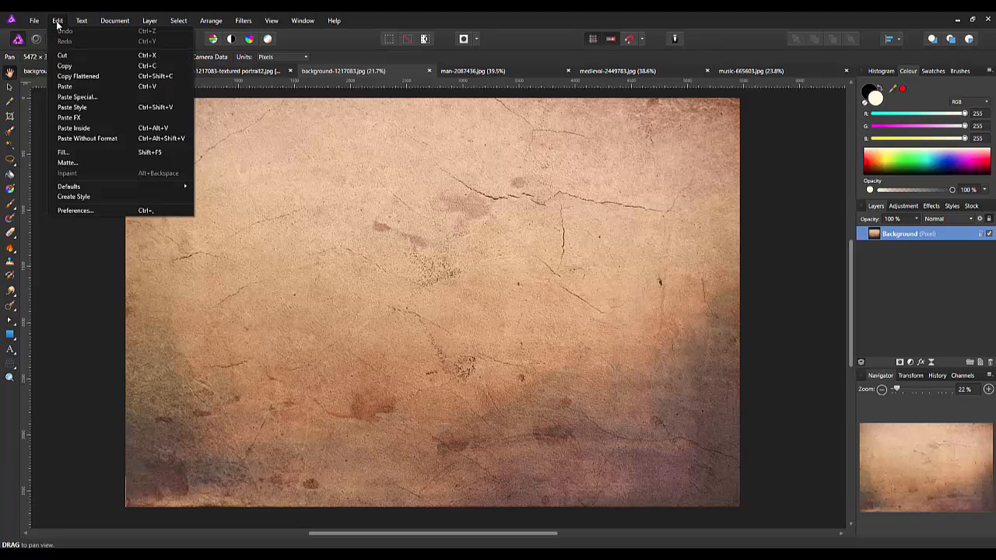
pyautogui.click(64, 86)
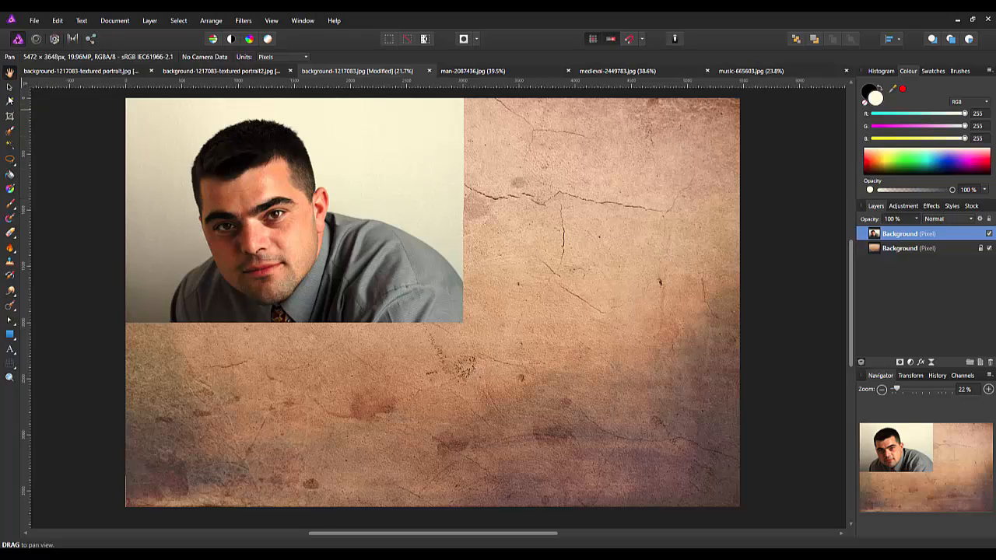
# - Enlarge the pasted portrait proportionally and position it against the lower-right part of the texture
pyautogui.click(9, 88)
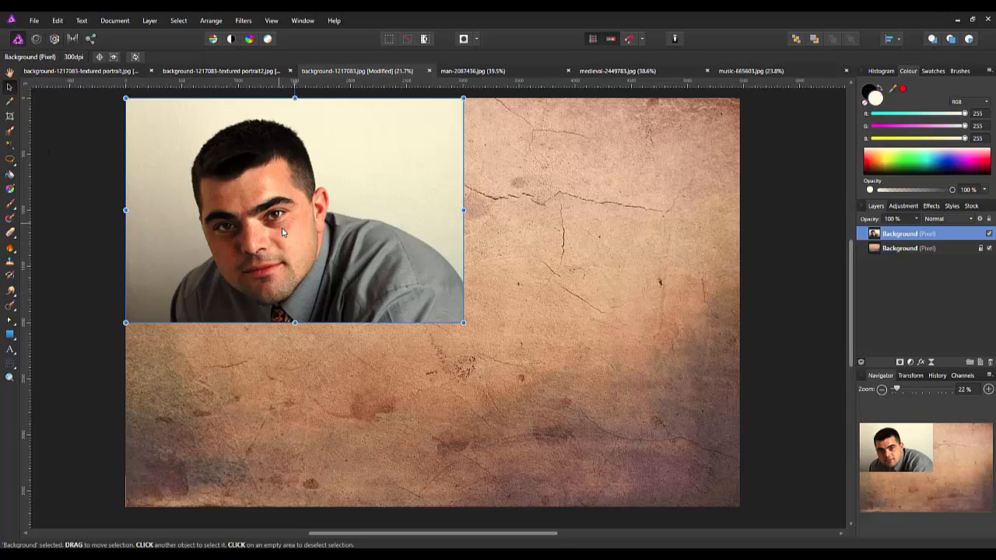
pyautogui.moveTo(282, 230); pyautogui.dragTo(404, 304)
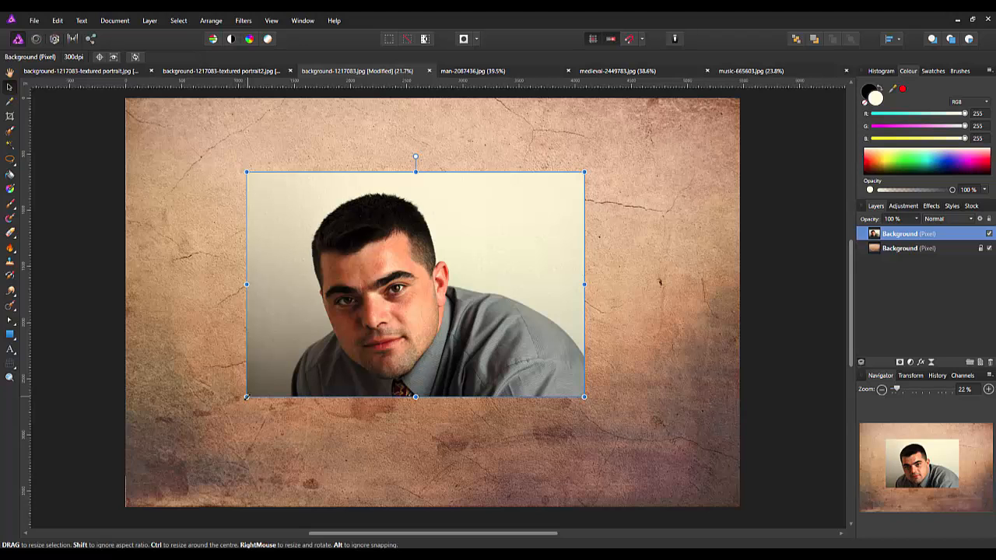
pyautogui.moveTo(246, 397); pyautogui.dragTo(159, 455)
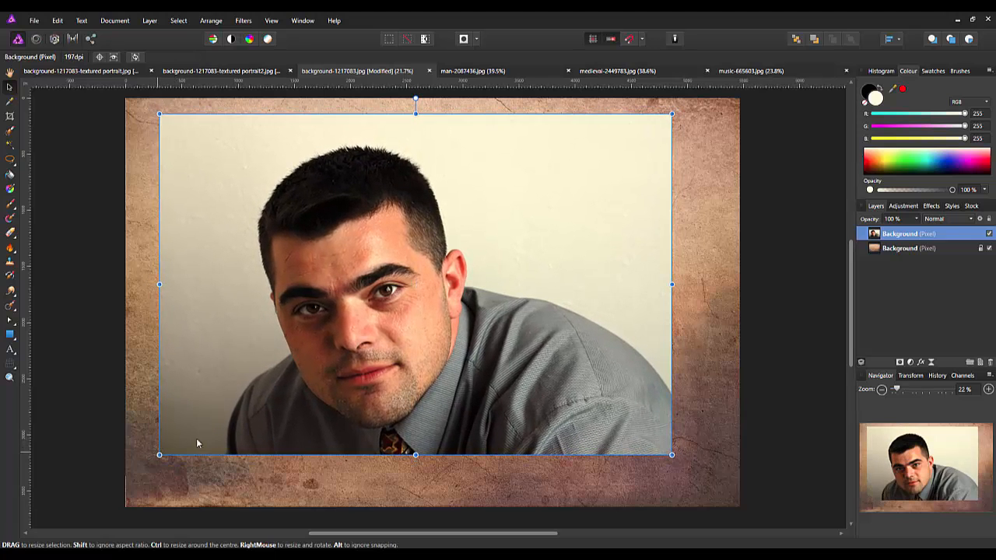
pyautogui.moveTo(389, 346); pyautogui.dragTo(426, 399)
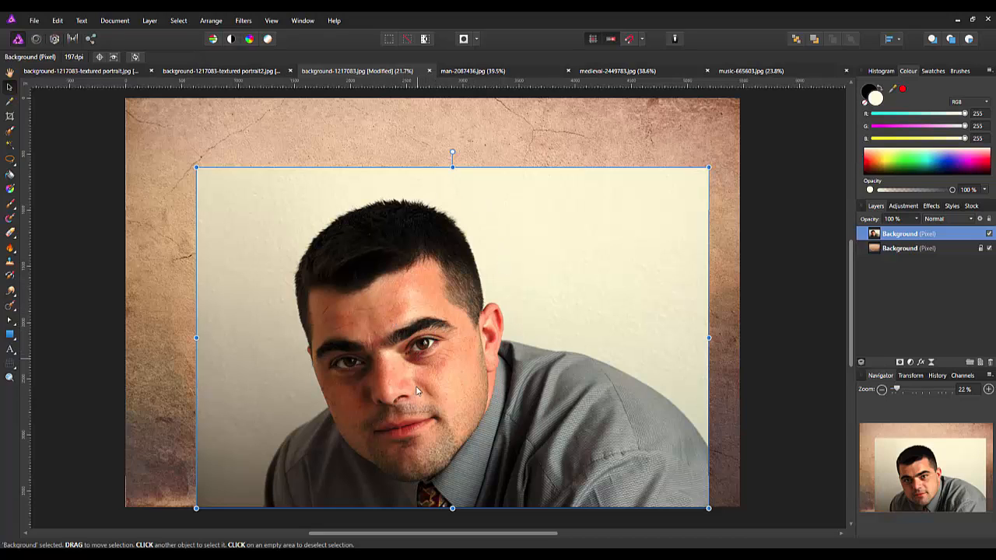
pyautogui.moveTo(419, 394); pyautogui.dragTo(454, 394)
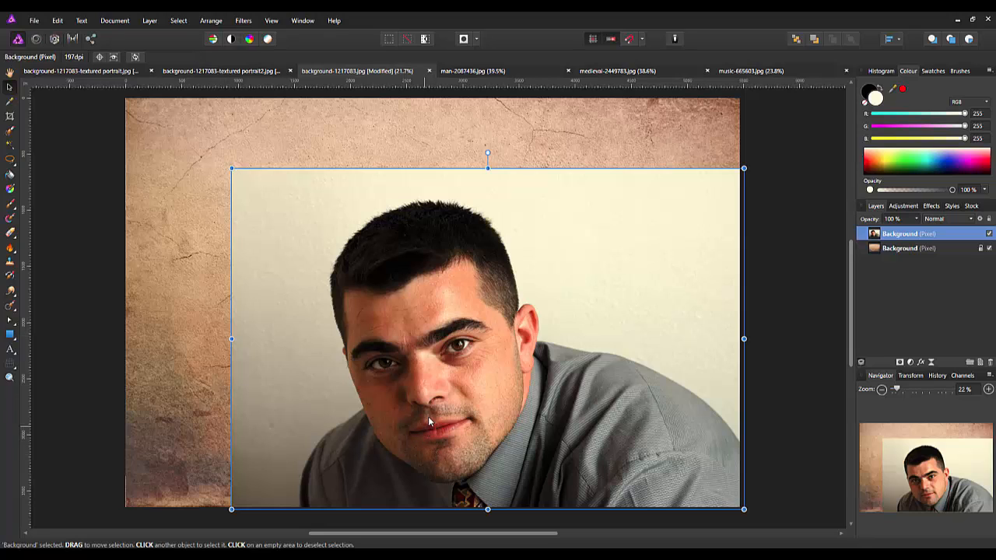
# - Duplicate the texture layer and place the copy above the portrait, checking the portrait beneath by toggling the copy's visibility
pyautogui.click(773, 232)
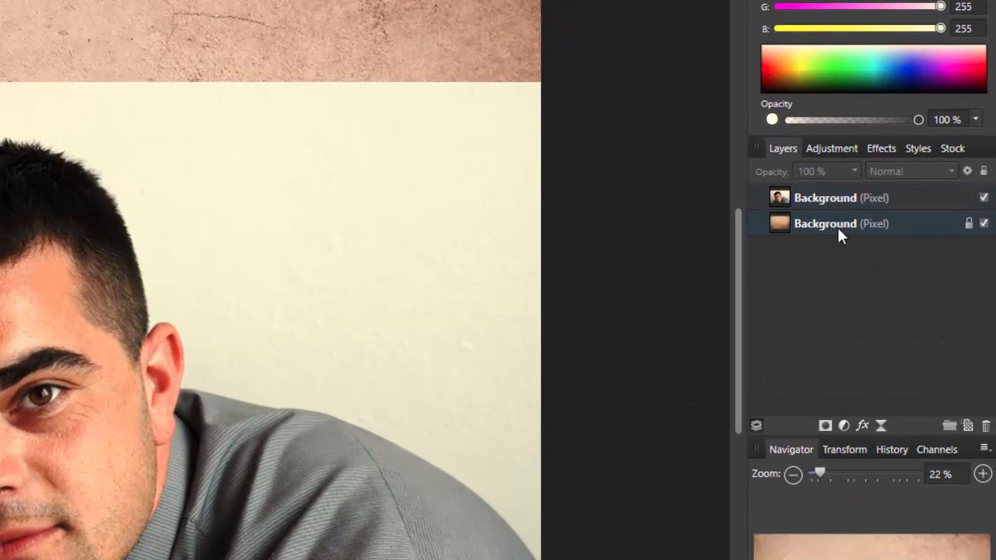
pyautogui.click(850, 225)
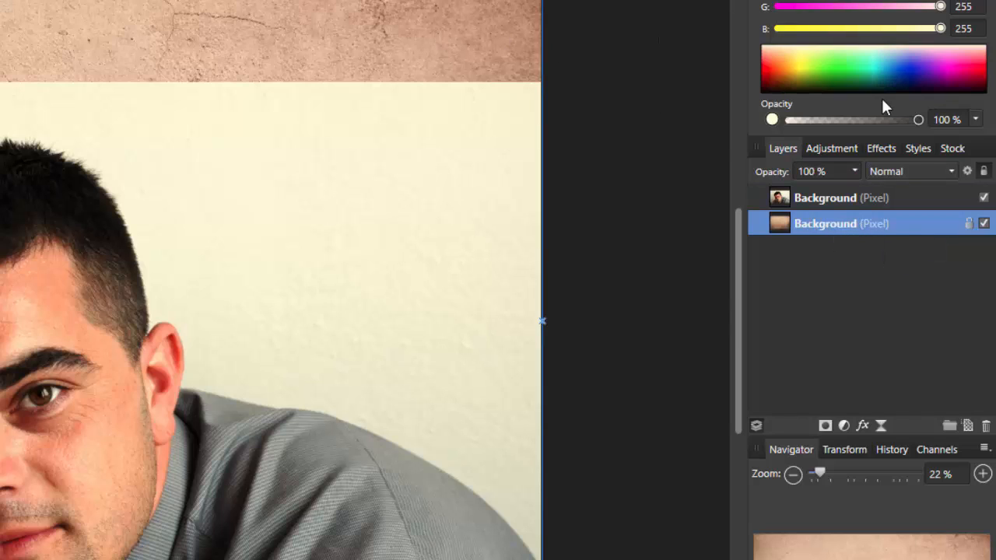
pyautogui.rightClick(842, 222)
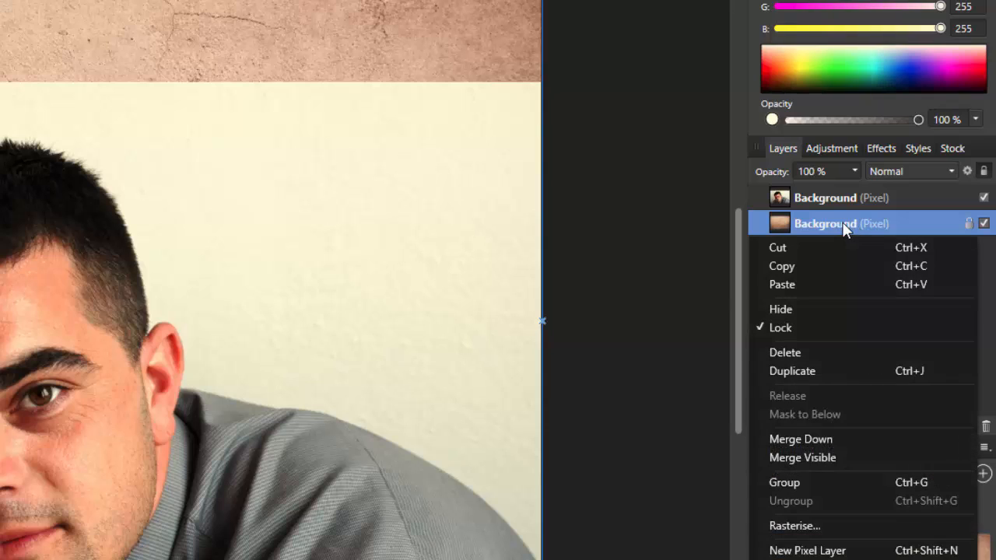
pyautogui.click(809, 374)
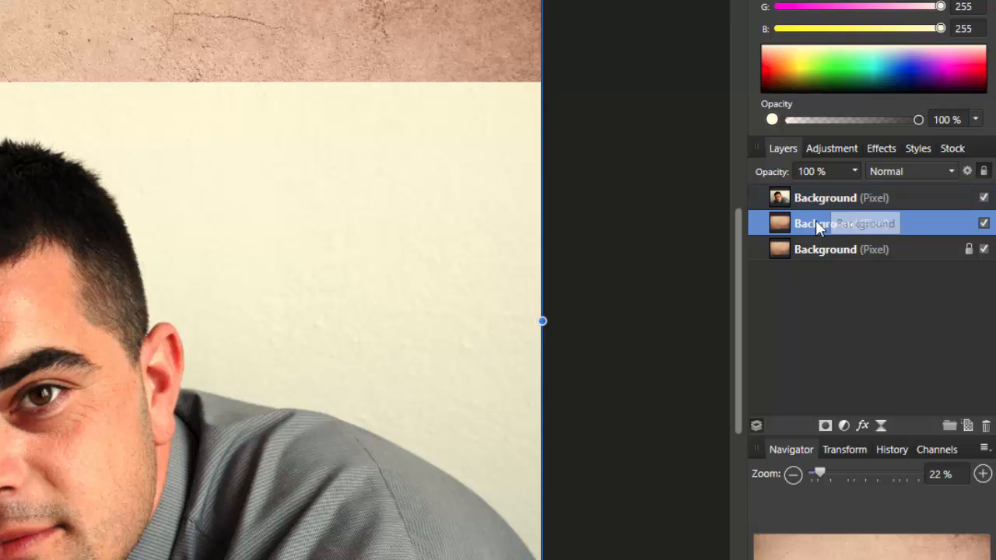
pyautogui.moveTo(809, 226); pyautogui.dragTo(818, 191)
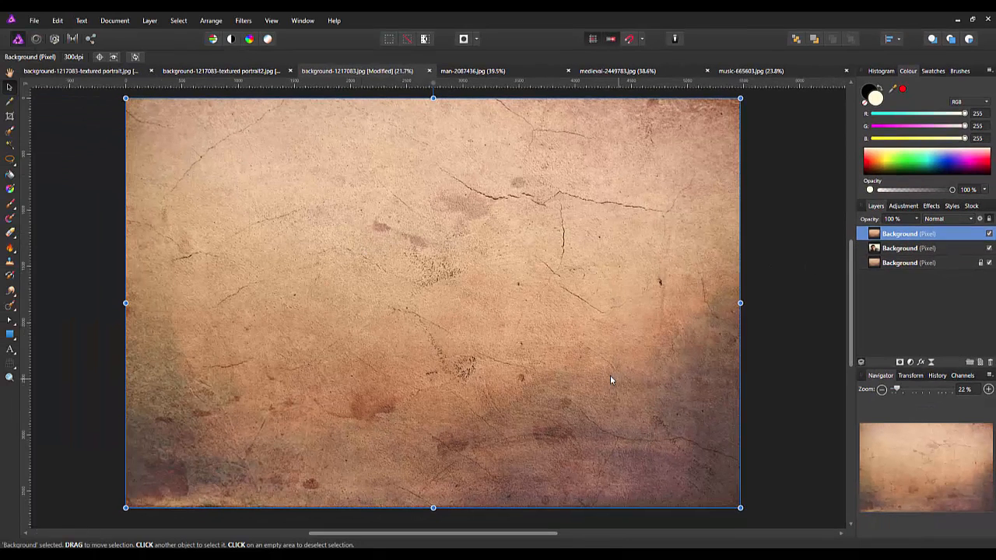
pyautogui.click(989, 233)
pyautogui.click(989, 234)
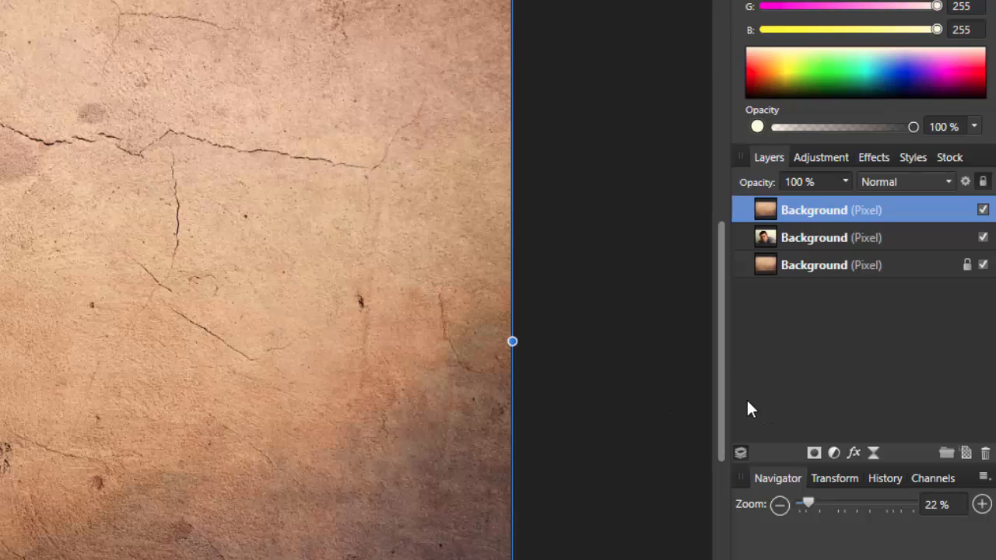
# - Add a white mask to the top texture layer after undoing a black one, and expand the layer to show the mask
pyautogui.click(814, 453)
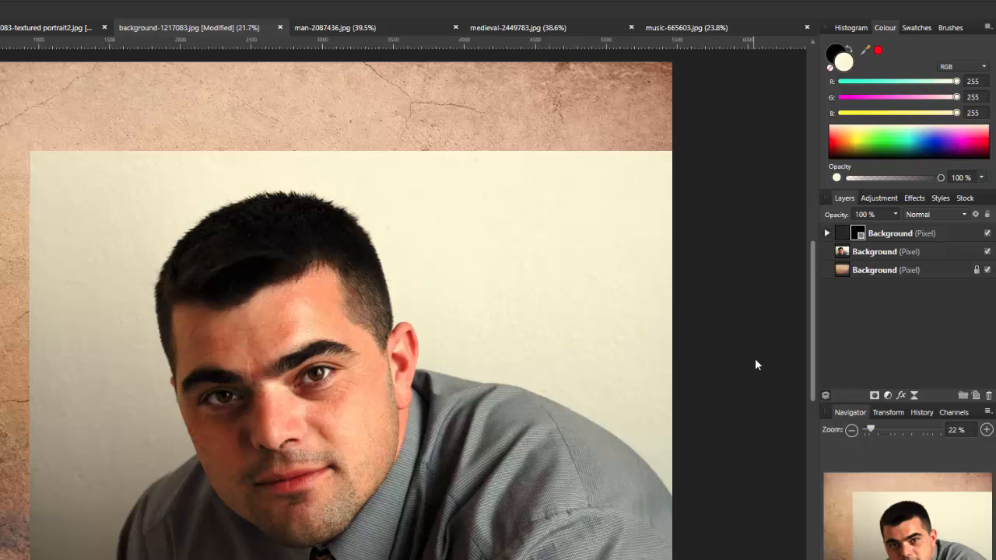
pyautogui.hotkey('ctrl', 'z')
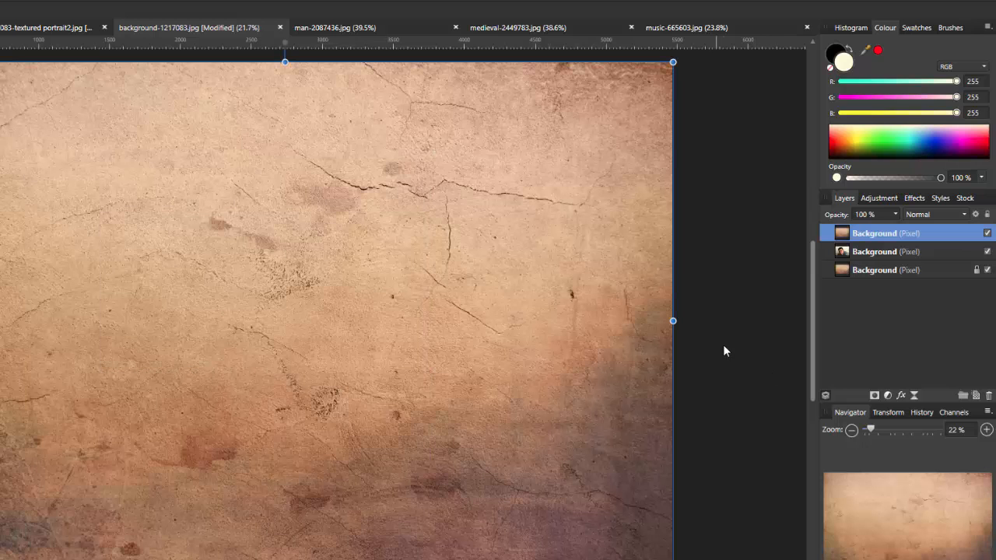
pyautogui.click(874, 395)
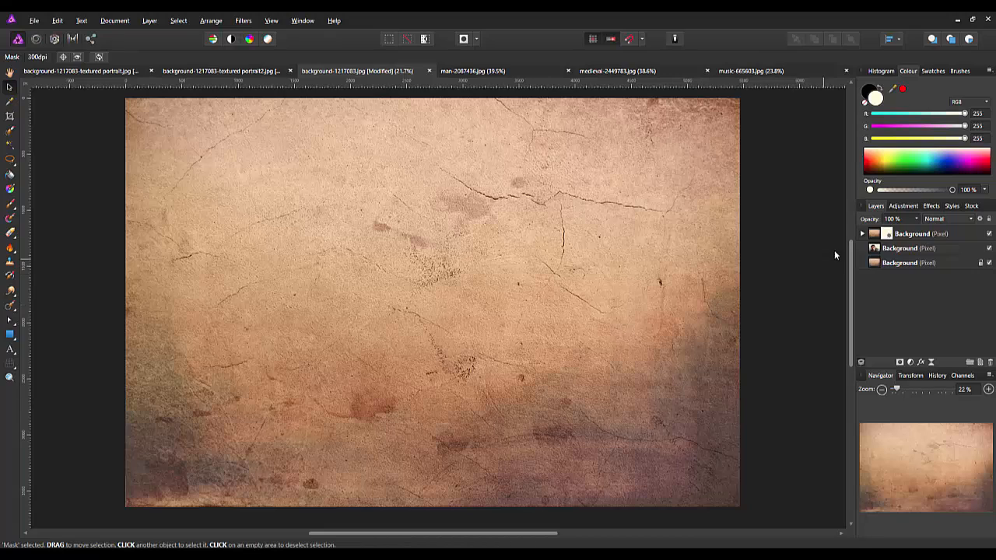
pyautogui.click(863, 234)
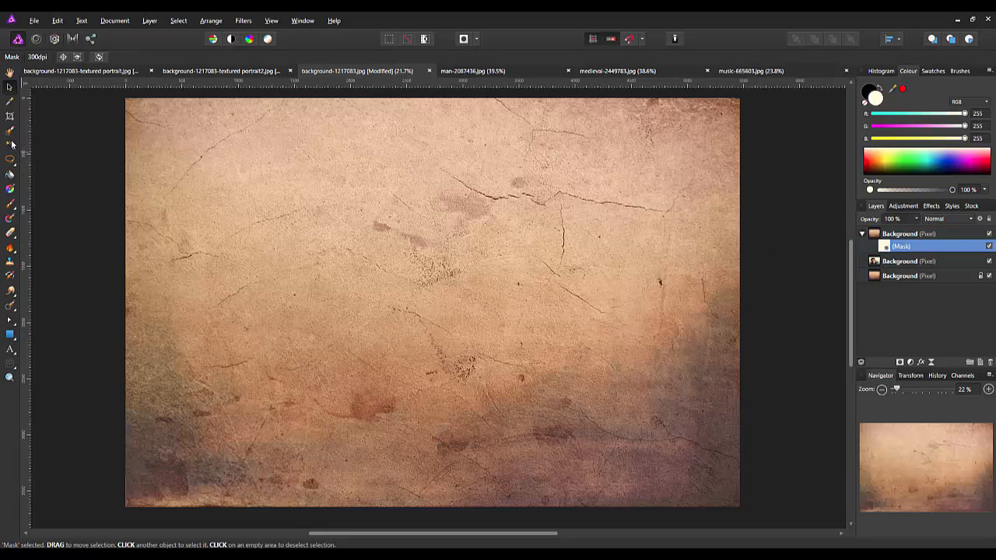
# - Paint black on the mask with a soft Paint Brush at 50% opacity to reveal the man's eyes, face and part of his hair
pyautogui.click(11, 206)
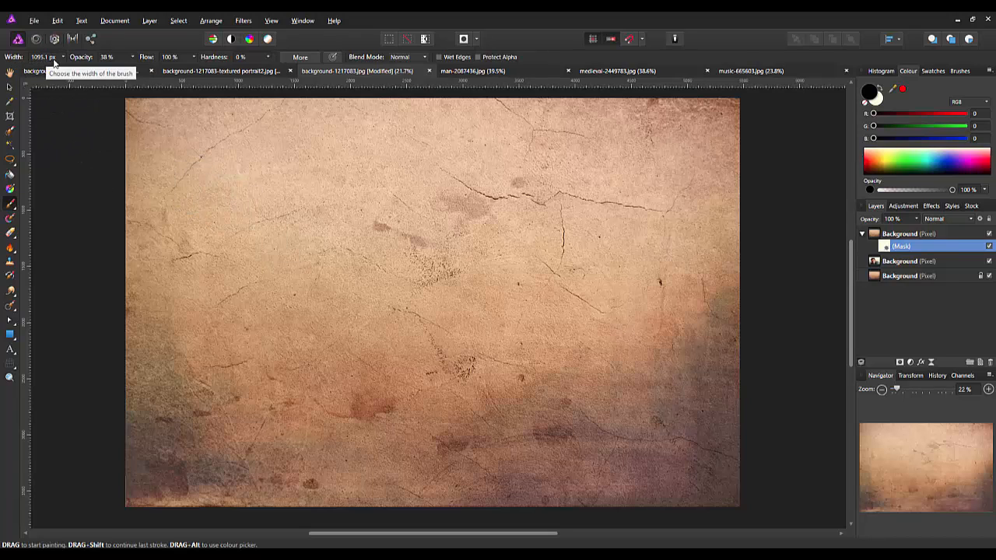
pyautogui.click(134, 60)
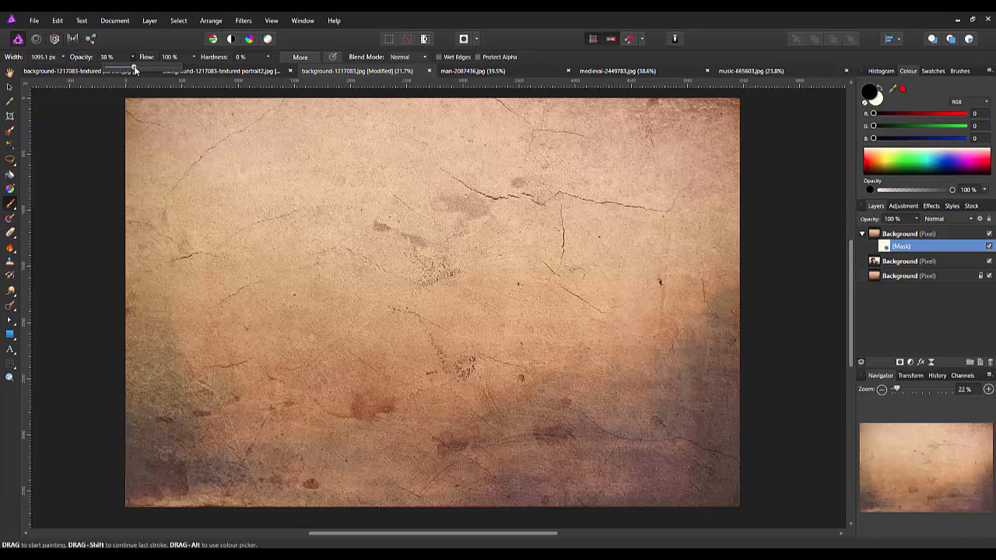
pyautogui.moveTo(135, 70); pyautogui.dragTo(144, 69)
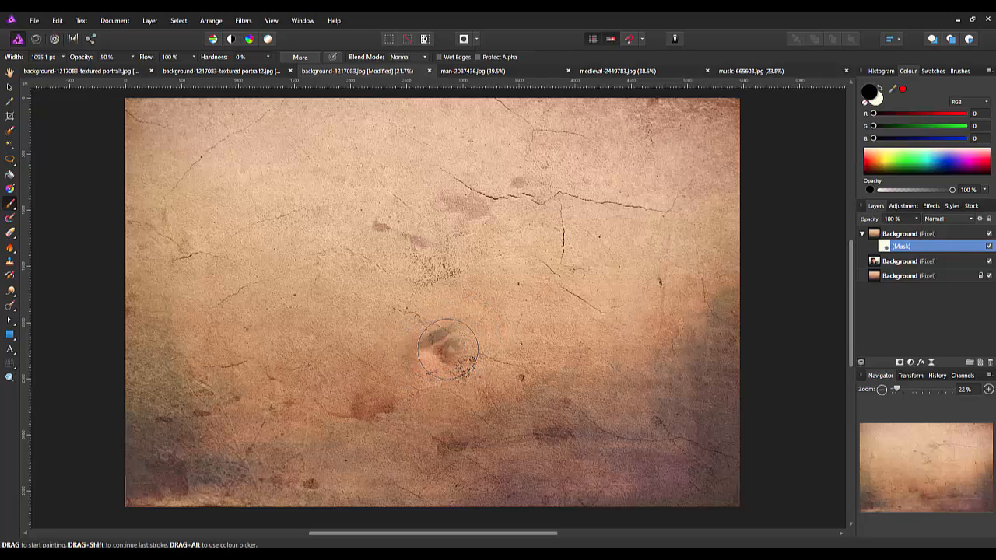
pyautogui.click(456, 345)
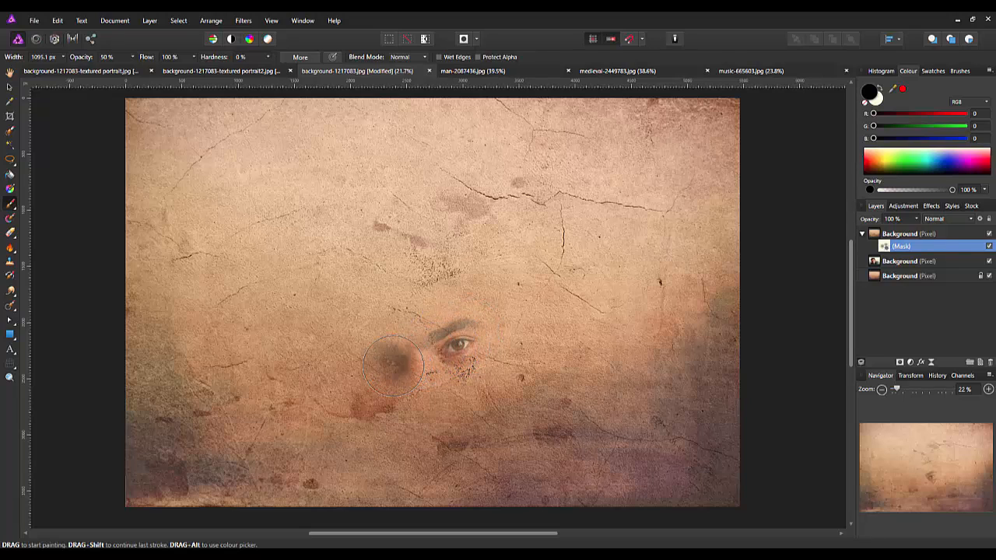
pyautogui.moveTo(453, 428)
pyautogui.mouseDown()
pyautogui.moveTo(421, 361)
pyautogui.moveTo(411, 417)
pyautogui.moveTo(392, 421)
pyautogui.moveTo(456, 437)
pyautogui.moveTo(476, 423)
pyautogui.moveTo(455, 311)
pyautogui.moveTo(446, 295)
pyautogui.moveTo(421, 293)
pyautogui.moveTo(393, 302)
pyautogui.moveTo(365, 344)
pyautogui.moveTo(361, 372)
pyautogui.moveTo(383, 424)
pyautogui.moveTo(441, 452)
pyautogui.moveTo(533, 459)
pyautogui.moveTo(540, 442)
pyautogui.moveTo(631, 476)
pyautogui.moveTo(493, 491)
pyautogui.moveTo(350, 479)
pyautogui.moveTo(358, 474)
pyautogui.moveTo(309, 482)
pyautogui.moveTo(401, 377)
pyautogui.moveTo(405, 252)
pyautogui.moveTo(457, 233)
pyautogui.moveTo(491, 303)
pyautogui.moveTo(382, 272)
pyautogui.moveTo(378, 284)
pyautogui.moveTo(448, 247)
pyautogui.moveTo(406, 252)
pyautogui.moveTo(371, 314)
pyautogui.moveTo(476, 386)
pyautogui.moveTo(453, 394)
pyautogui.moveTo(410, 383)
pyautogui.moveTo(473, 349)
pyautogui.moveTo(468, 329)
pyautogui.moveTo(459, 345)
pyautogui.moveTo(385, 372)
pyautogui.moveTo(417, 401)
pyautogui.moveTo(479, 403)
pyautogui.moveTo(492, 345)
pyautogui.moveTo(494, 375)
pyautogui.moveTo(436, 436)
pyautogui.moveTo(389, 408)
pyautogui.moveTo(359, 318)
pyautogui.moveTo(401, 288)
pyautogui.moveTo(486, 334)
pyautogui.moveTo(467, 333)
pyautogui.moveTo(484, 372)
pyautogui.moveTo(486, 423)
pyautogui.moveTo(446, 454)
pyautogui.moveTo(402, 444)
pyautogui.moveTo(373, 331)
pyautogui.moveTo(458, 302)
pyautogui.moveTo(460, 378)
pyautogui.moveTo(444, 467)
pyautogui.moveTo(459, 444)
pyautogui.moveTo(480, 348)
pyautogui.mouseUp()
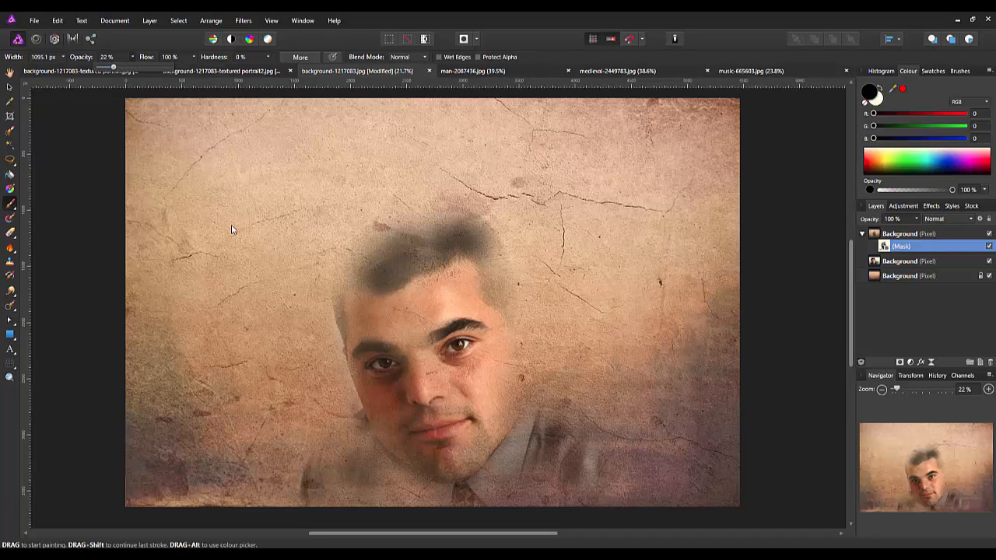
# - Reveal the hair edges, ear and shoulders more softly by painting black on the mask at 22% brush opacity
pyautogui.moveTo(498, 455); pyautogui.dragTo(621, 484)
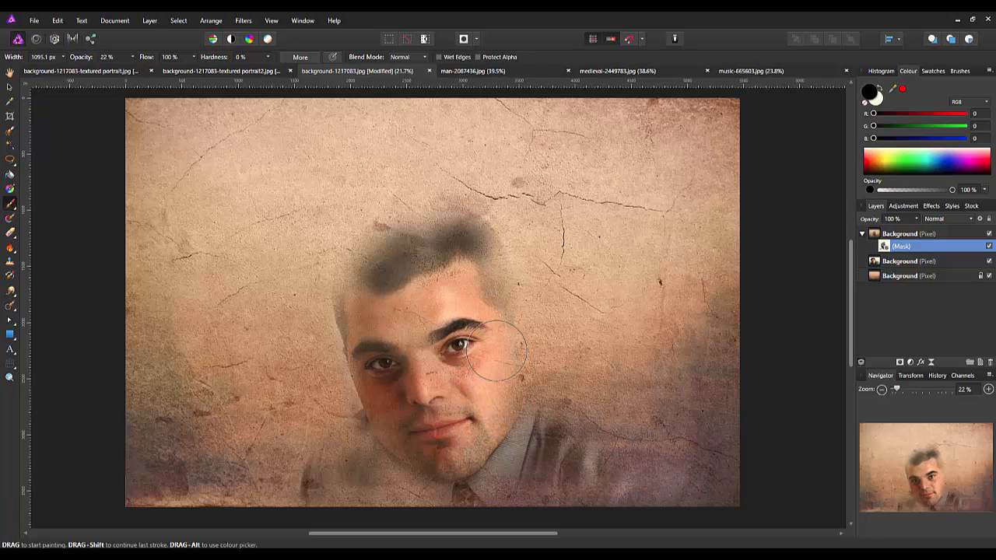
pyautogui.moveTo(500, 278)
pyautogui.mouseDown()
pyautogui.moveTo(434, 211)
pyautogui.moveTo(378, 222)
pyautogui.moveTo(354, 255)
pyautogui.moveTo(346, 292)
pyautogui.moveTo(342, 323)
pyautogui.moveTo(370, 397)
pyautogui.moveTo(354, 450)
pyautogui.moveTo(330, 472)
pyautogui.moveTo(335, 492)
pyautogui.mouseUp()
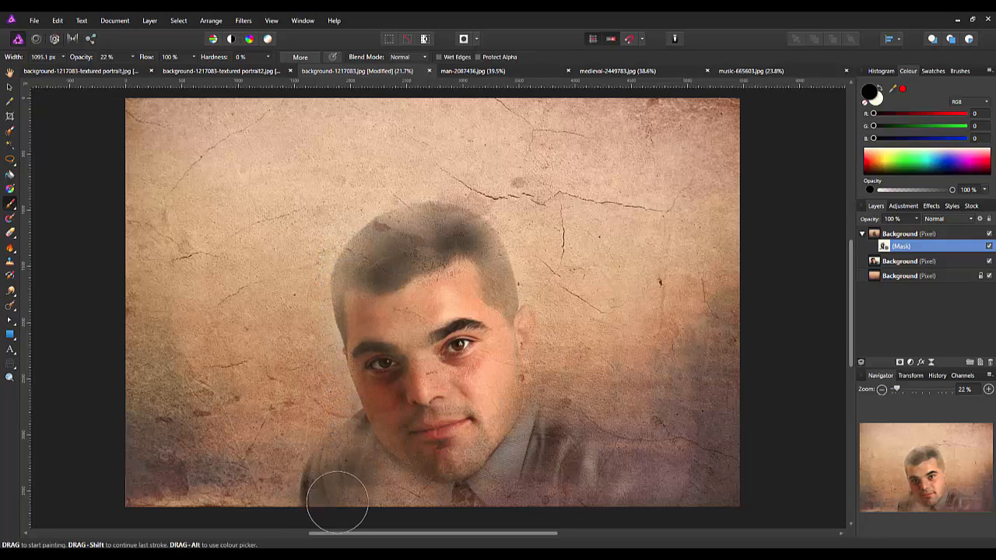
pyautogui.moveTo(559, 453)
pyautogui.mouseDown()
pyautogui.moveTo(536, 388)
pyautogui.moveTo(569, 436)
pyautogui.moveTo(614, 454)
pyautogui.moveTo(626, 450)
pyautogui.moveTo(590, 415)
pyautogui.moveTo(723, 452)
pyautogui.moveTo(604, 407)
pyautogui.moveTo(724, 506)
pyautogui.moveTo(731, 498)
pyautogui.moveTo(518, 367)
pyautogui.moveTo(490, 341)
pyautogui.moveTo(498, 295)
pyautogui.moveTo(485, 268)
pyautogui.moveTo(430, 232)
pyautogui.moveTo(386, 269)
pyautogui.moveTo(368, 263)
pyautogui.moveTo(349, 281)
pyautogui.moveTo(344, 317)
pyautogui.moveTo(376, 246)
pyautogui.moveTo(448, 221)
pyautogui.moveTo(474, 228)
pyautogui.moveTo(502, 284)
pyautogui.mouseUp()
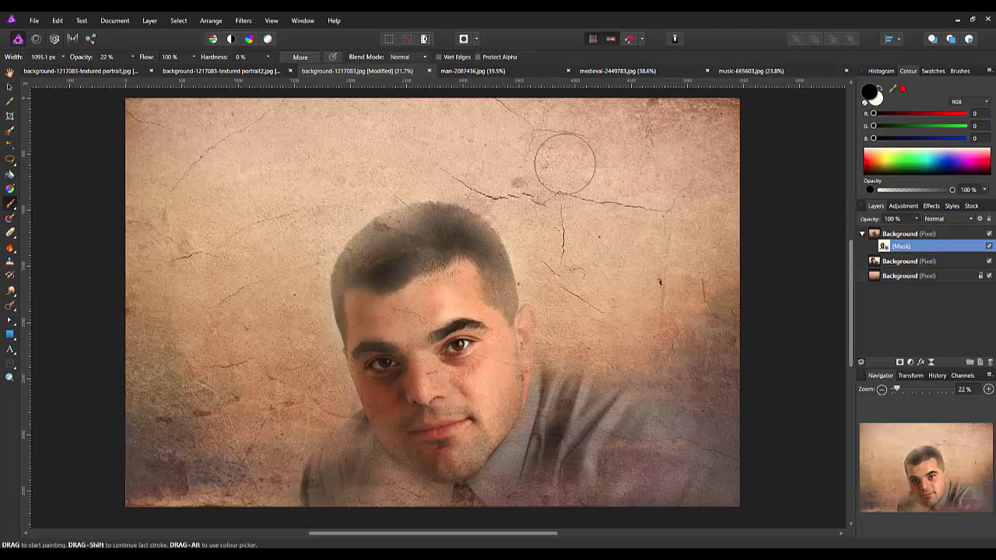
# - Copy the Background layer of medieval-2449783.jpg and paste it into background-1217083.jpg
pyautogui.click(638, 72)
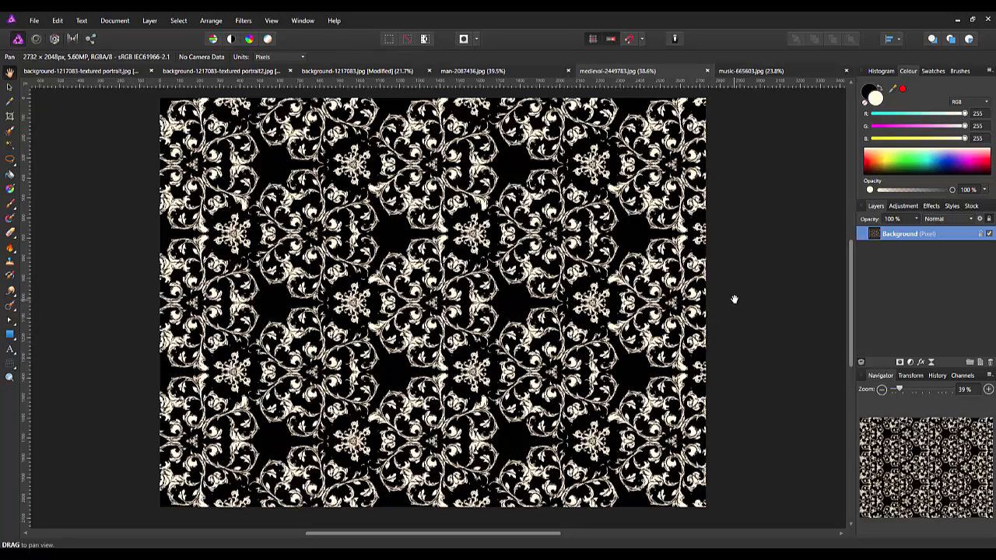
pyautogui.rightClick(908, 236)
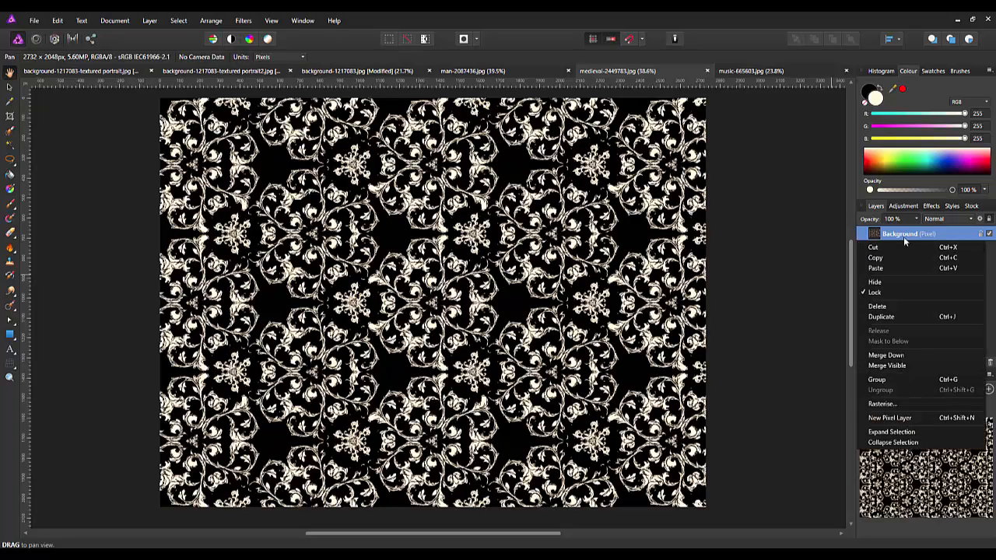
pyautogui.click(881, 260)
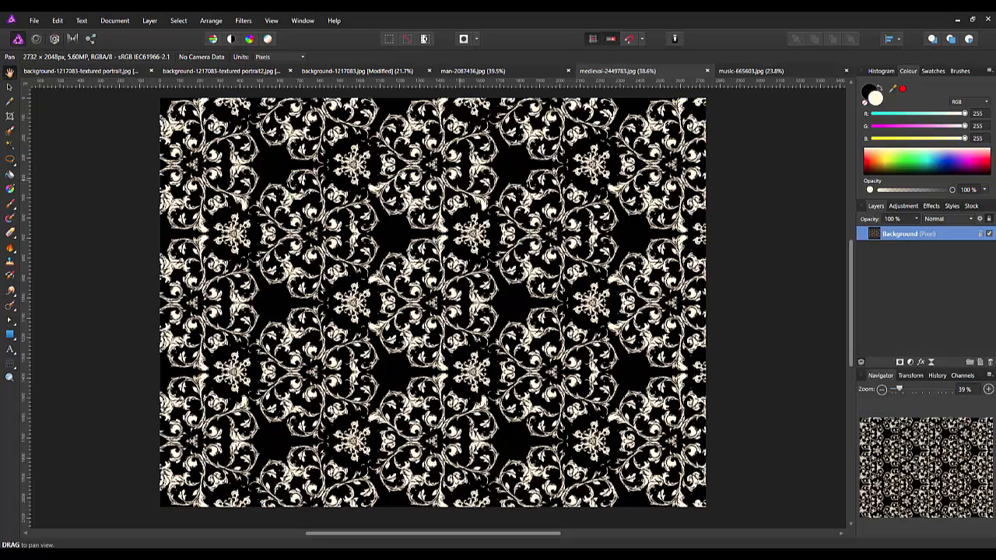
pyautogui.click(363, 76)
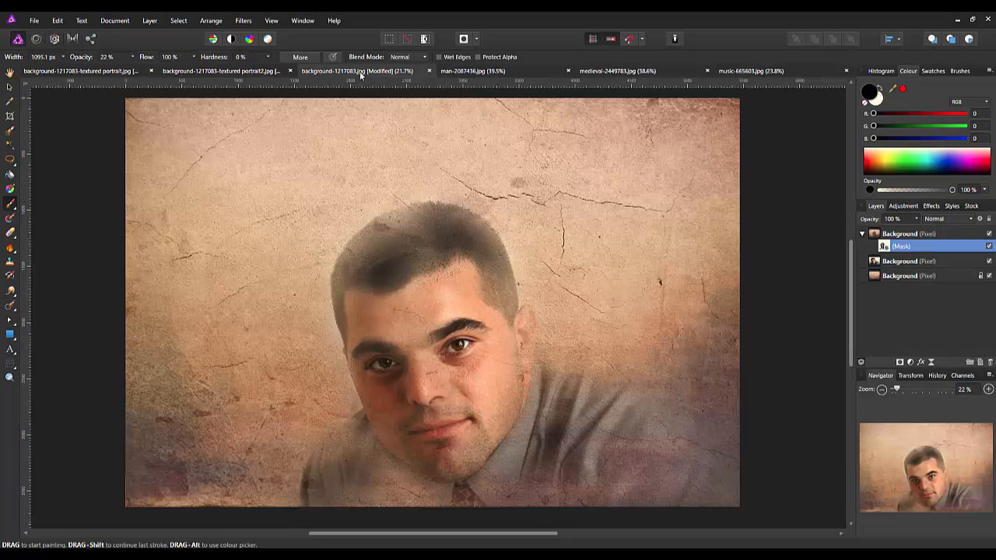
pyautogui.click(55, 20)
pyautogui.click(66, 91)
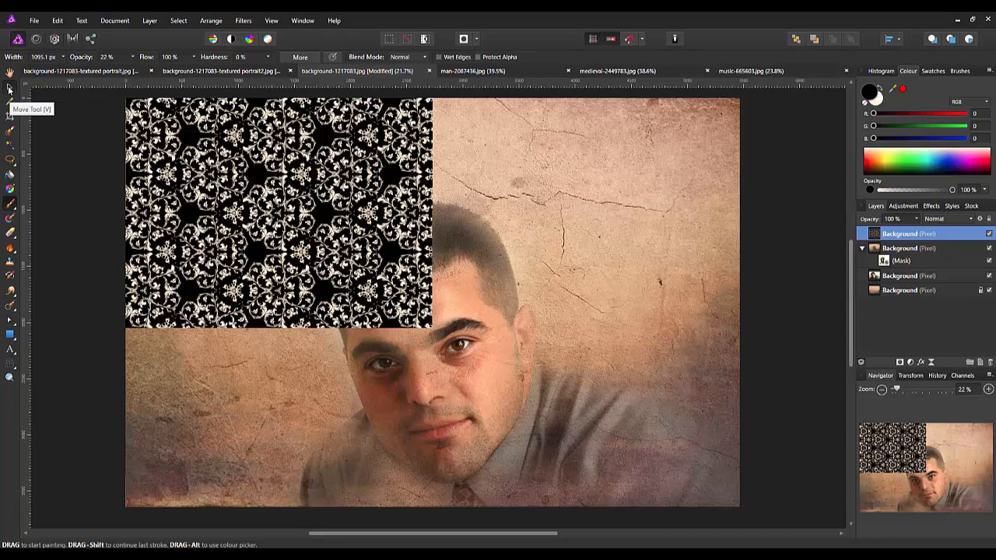
# - Enlarge the pasted ornamental pattern proportionally and position it to cover the whole canvas
pyautogui.click(9, 89)
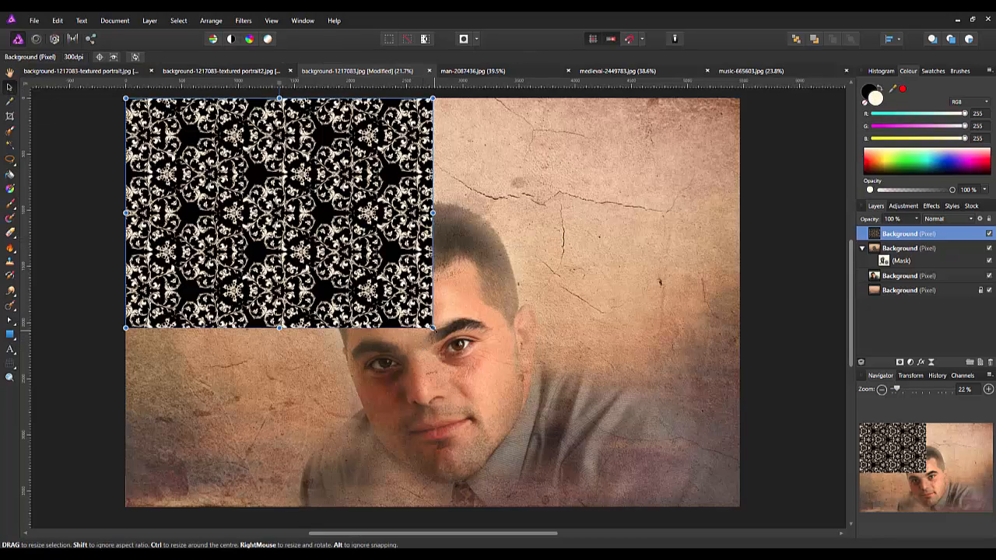
pyautogui.moveTo(432, 327); pyautogui.dragTo(570, 431)
pyautogui.moveTo(356, 307); pyautogui.dragTo(492, 364)
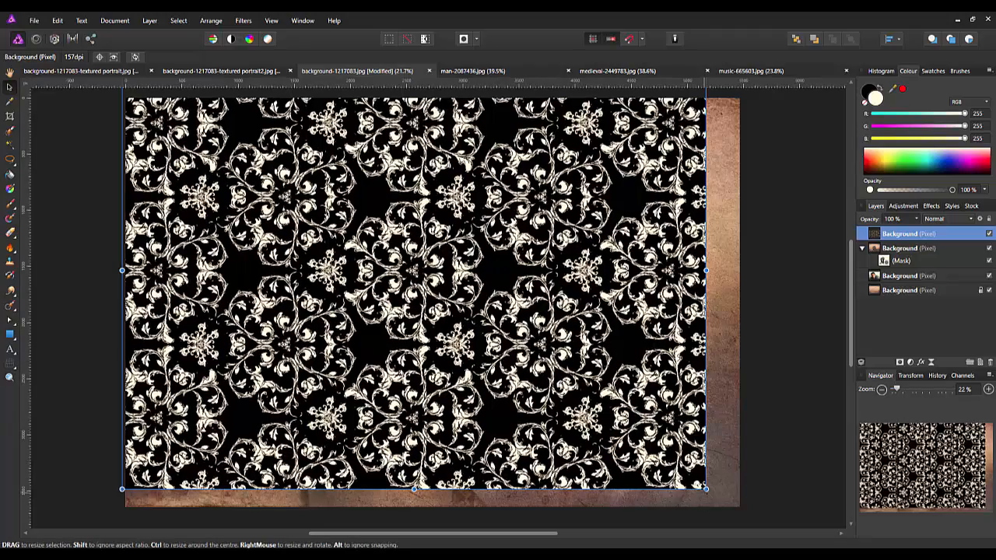
pyautogui.moveTo(706, 489); pyautogui.dragTo(752, 506)
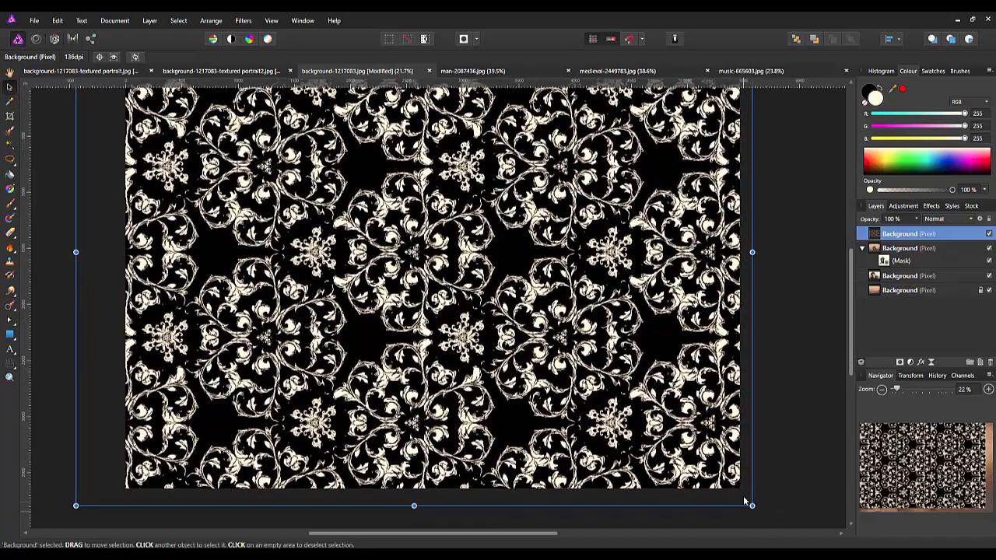
pyautogui.moveTo(851, 346); pyautogui.dragTo(852, 325)
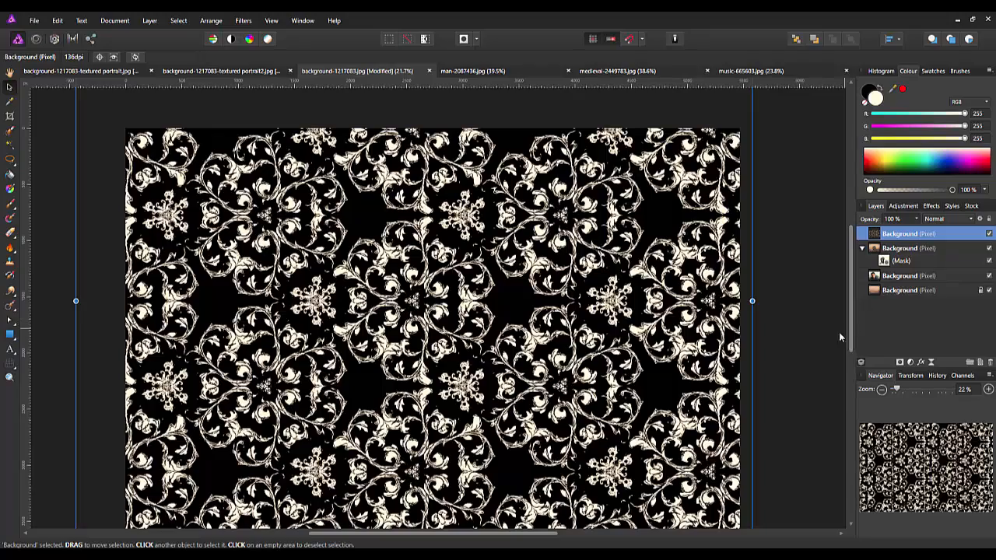
pyautogui.click(821, 342)
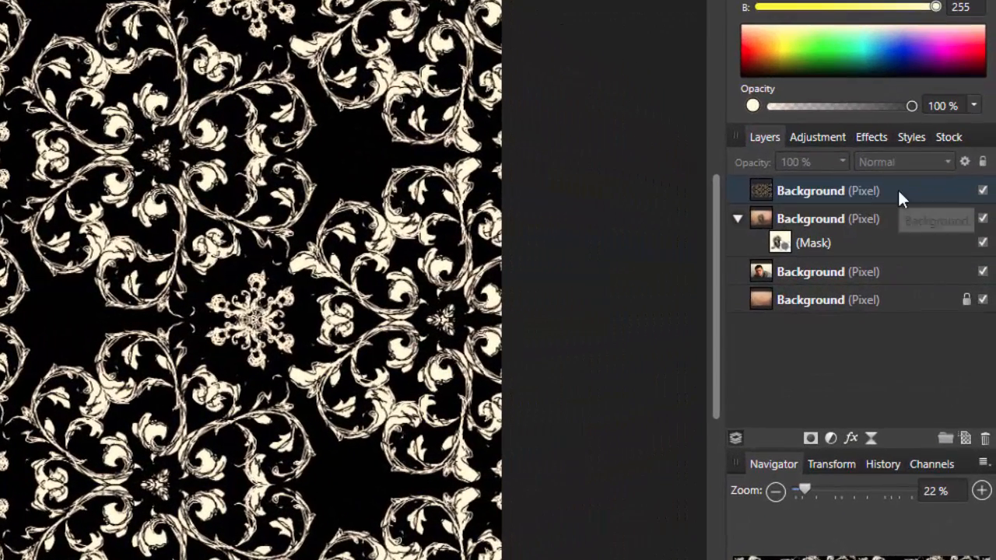
# - Preview different blend modes on the ornamental pattern layer and set it to Screen
pyautogui.click(945, 234)
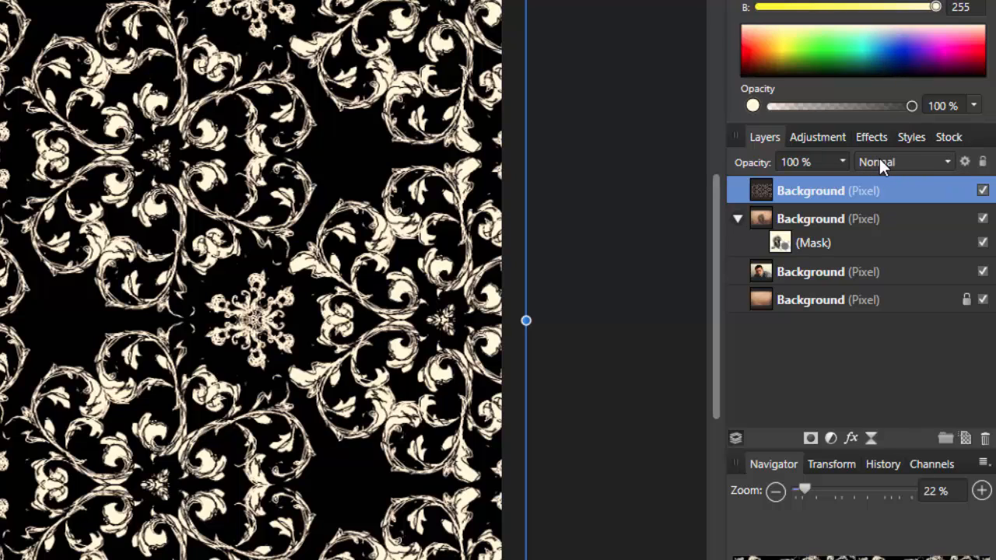
pyautogui.click(948, 162)
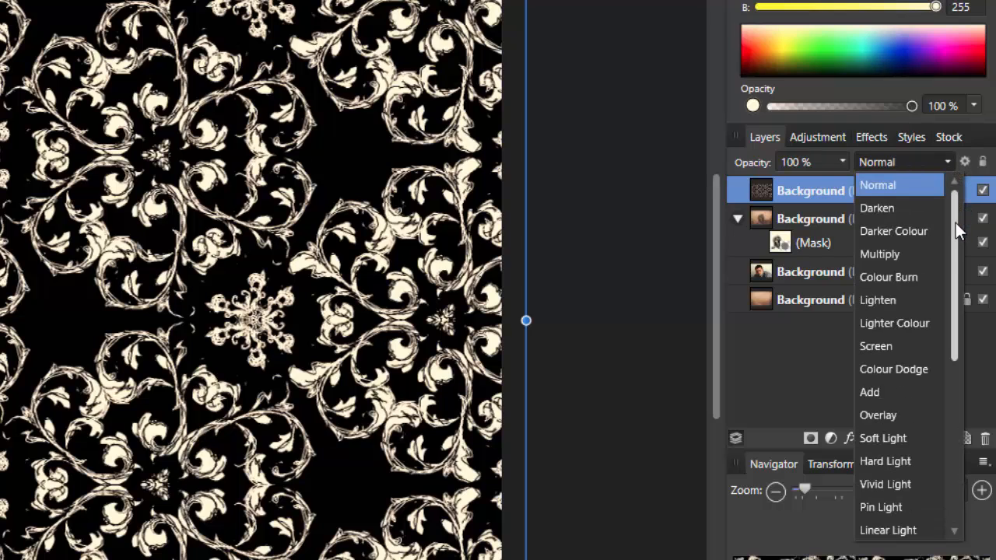
pyautogui.moveTo(959, 295); pyautogui.dragTo(955, 261)
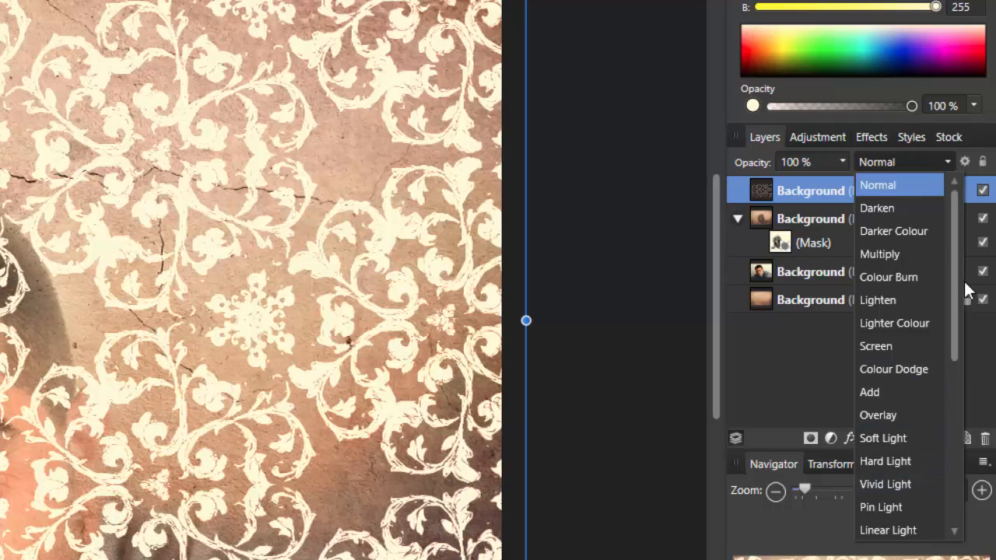
pyautogui.moveTo(954, 255); pyautogui.dragTo(967, 283)
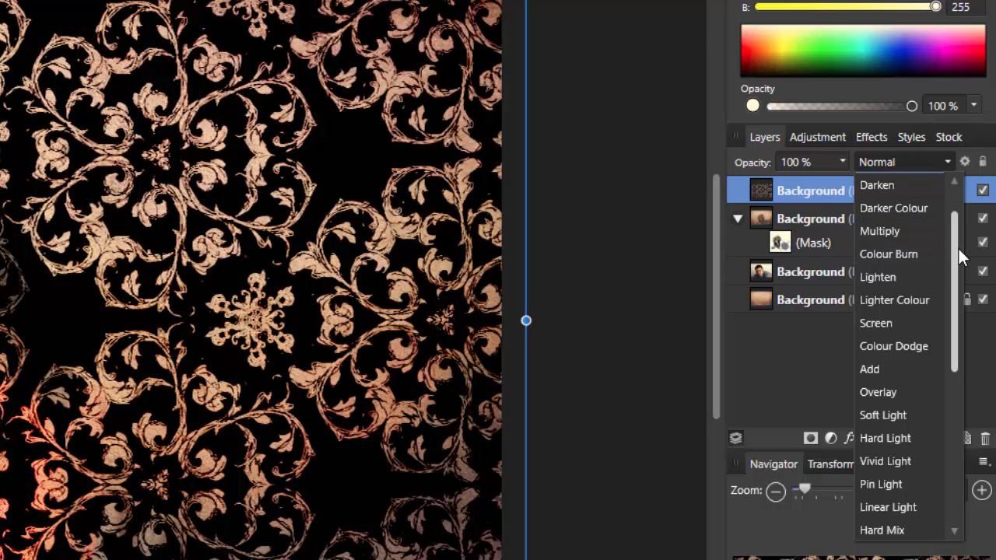
pyautogui.moveTo(954, 259); pyautogui.dragTo(959, 285)
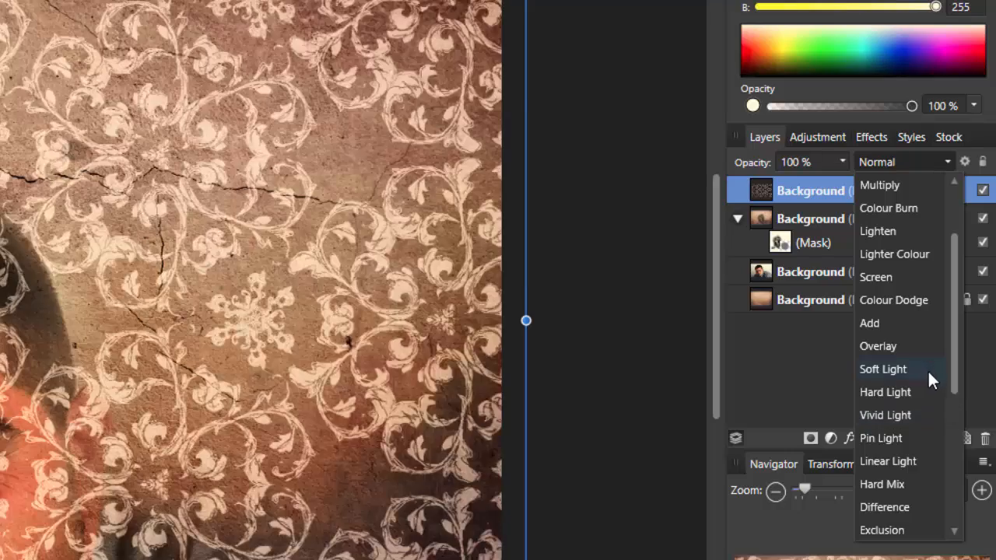
pyautogui.scroll(-2, 899, 504)
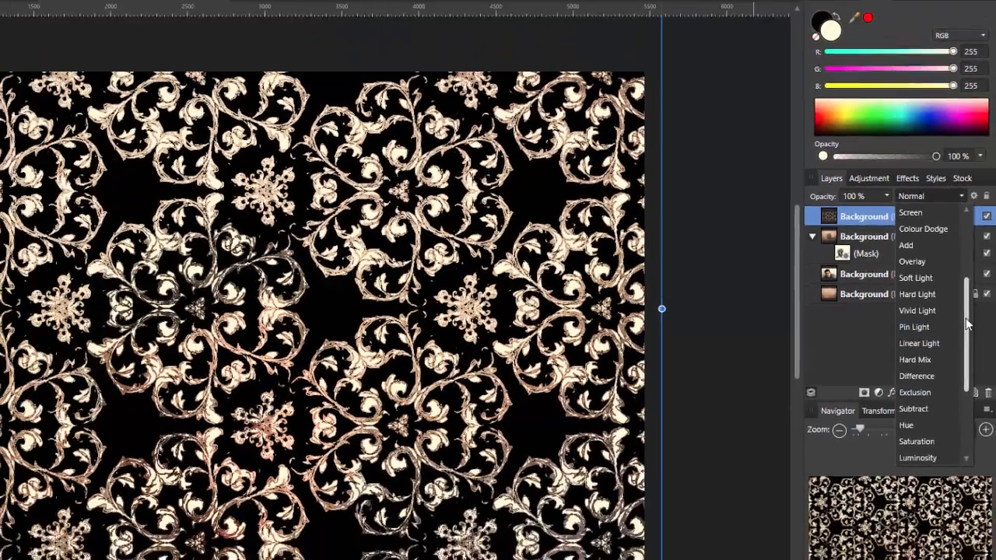
pyautogui.moveTo(955, 334); pyautogui.dragTo(975, 294)
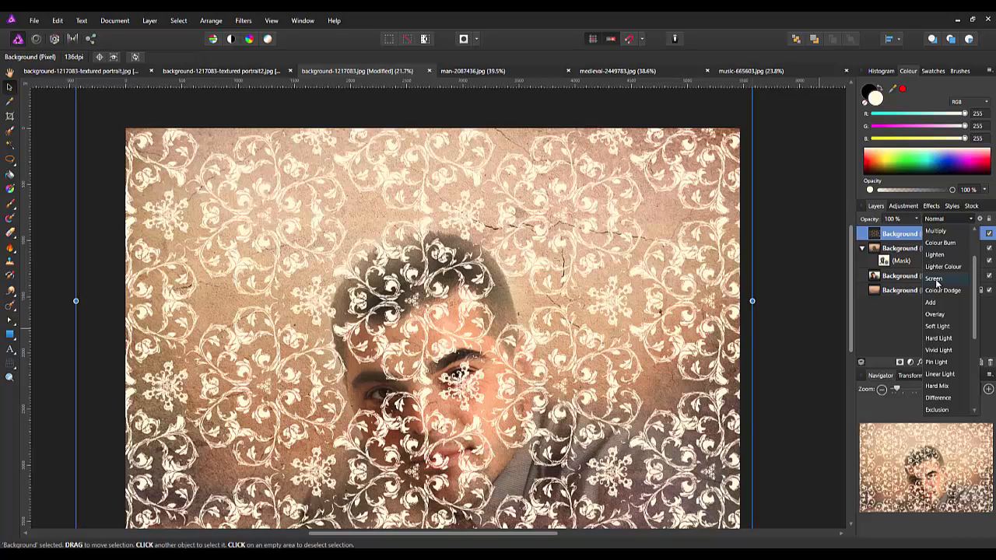
pyautogui.click(936, 279)
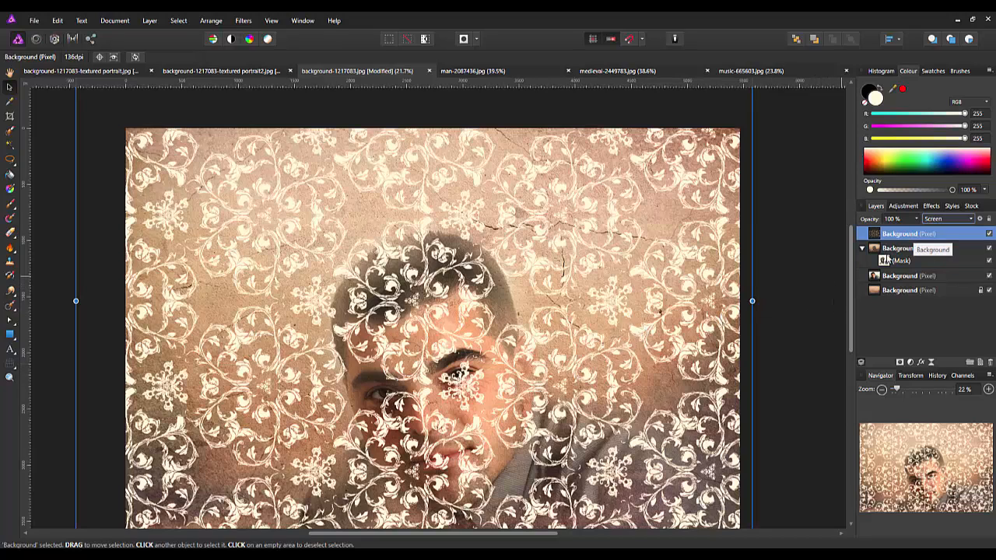
# - Add a mask to the pattern layer, expand the layer to show it, and set the Paint Brush opacity to 100%
pyautogui.click(901, 363)
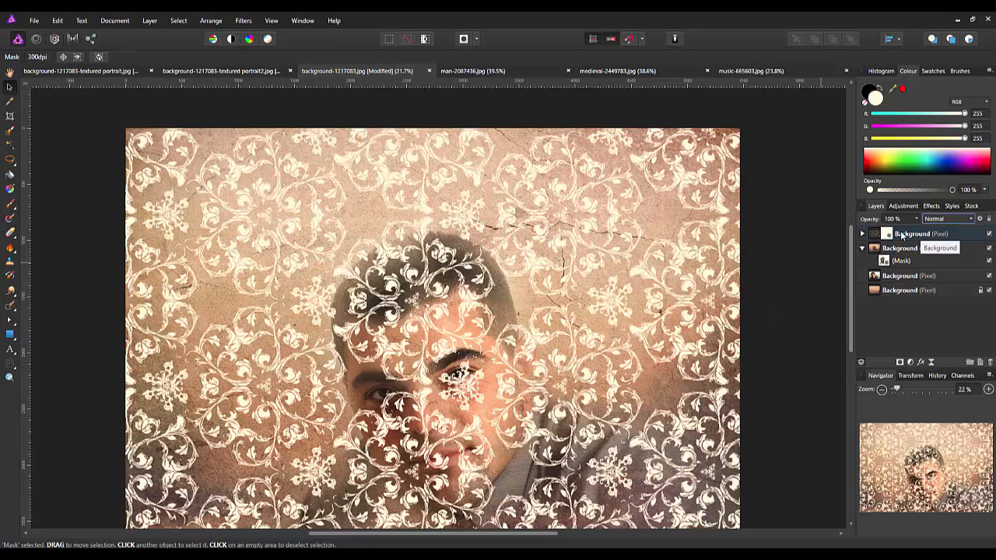
pyautogui.click(863, 234)
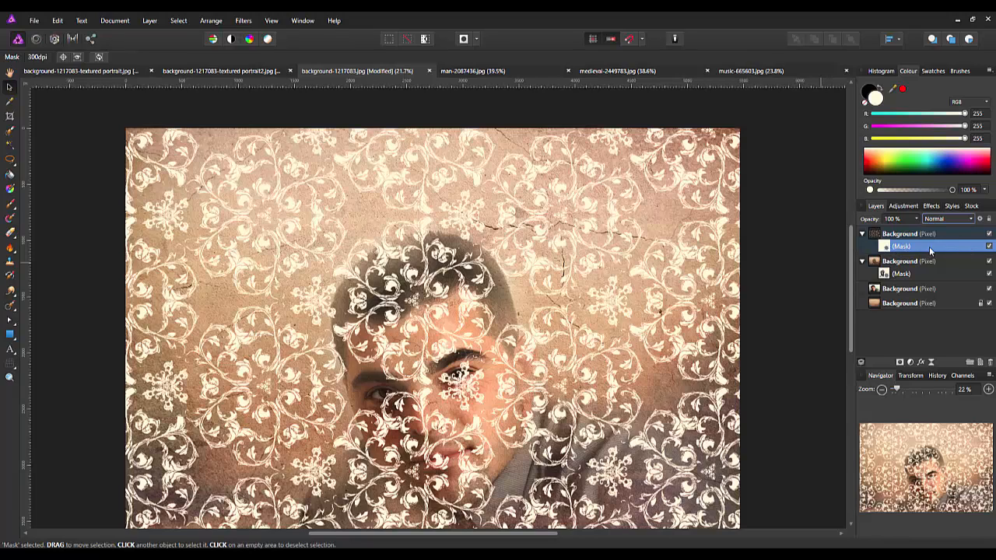
pyautogui.click(11, 205)
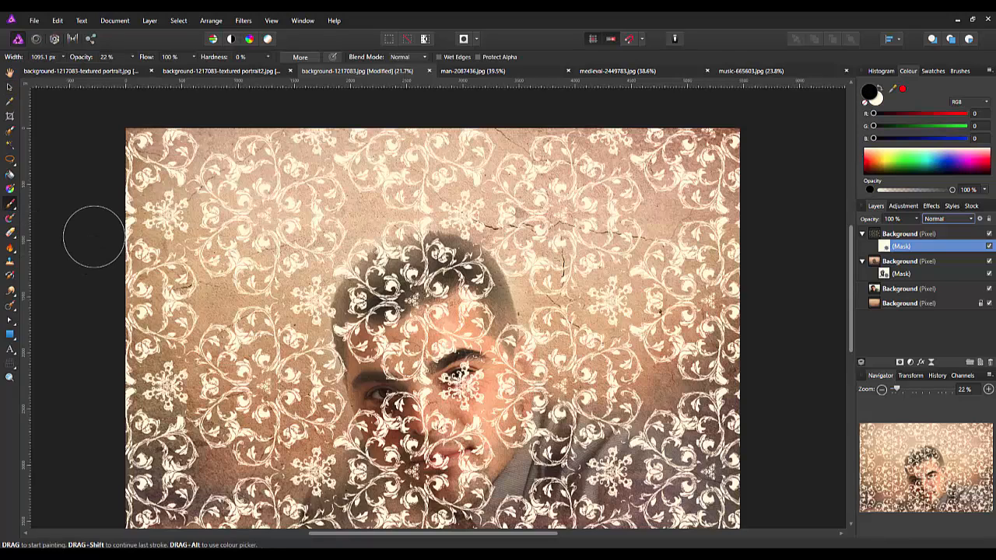
pyautogui.click(134, 59)
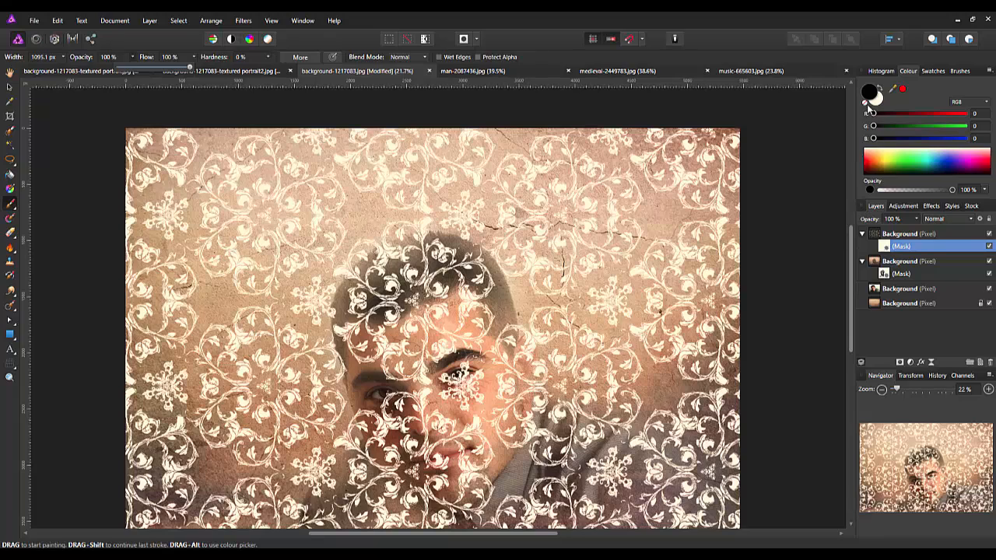
# - Try a black stroke on the pattern mask beside the portrait, enlarge the brush to about 2533 px, and undo the stroke
pyautogui.moveTo(199, 401)
pyautogui.mouseDown()
pyautogui.moveTo(192, 389)
pyautogui.moveTo(237, 336)
pyautogui.moveTo(238, 316)
pyautogui.mouseUp()
pyautogui.press(']')
pyautogui.press(']')
pyautogui.press(']')
pyautogui.press(']')
pyautogui.press(']')
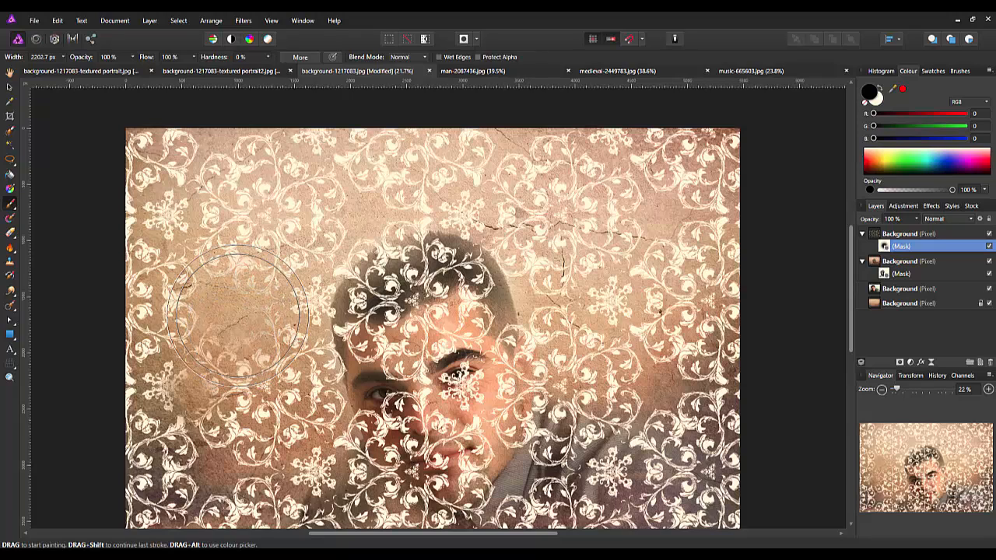
pyautogui.press(']')
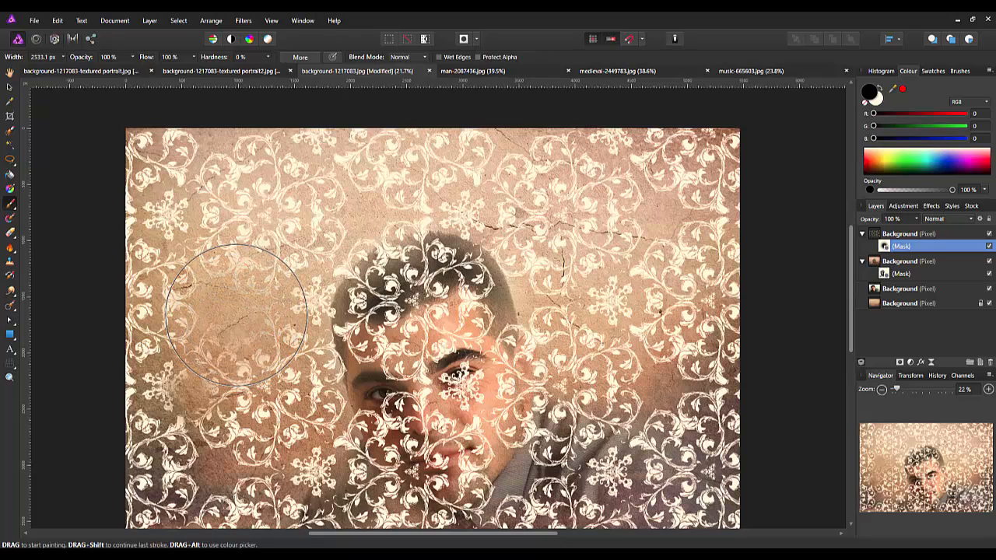
pyautogui.hotkey('ctrl', 'z')
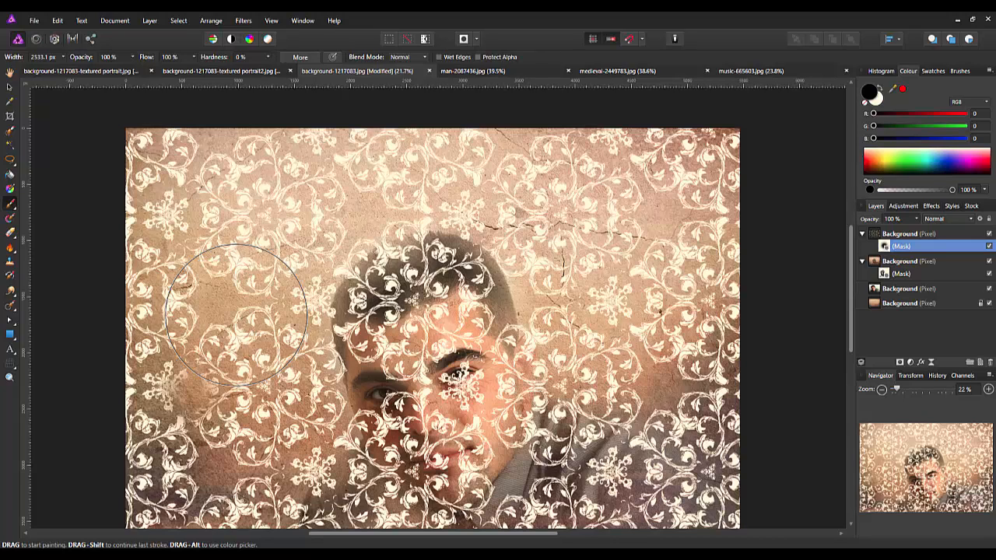
# - Enlarge the brush and paint black on the pattern mask to hide the ornament left of the portrait and across the face
pyautogui.press(']')
pyautogui.press(']')
pyautogui.moveTo(232, 311)
pyautogui.mouseDown()
pyautogui.moveTo(200, 261)
pyautogui.moveTo(191, 206)
pyautogui.moveTo(173, 189)
pyautogui.moveTo(157, 213)
pyautogui.moveTo(161, 190)
pyautogui.moveTo(145, 239)
pyautogui.moveTo(193, 400)
pyautogui.moveTo(209, 450)
pyautogui.moveTo(248, 451)
pyautogui.moveTo(210, 451)
pyautogui.moveTo(208, 466)
pyautogui.moveTo(253, 472)
pyautogui.moveTo(232, 303)
pyautogui.moveTo(260, 197)
pyautogui.moveTo(249, 248)
pyautogui.moveTo(223, 269)
pyautogui.moveTo(272, 369)
pyautogui.moveTo(264, 409)
pyautogui.moveTo(342, 458)
pyautogui.moveTo(406, 446)
pyautogui.moveTo(379, 413)
pyautogui.moveTo(385, 359)
pyautogui.moveTo(338, 273)
pyautogui.moveTo(326, 355)
pyautogui.moveTo(397, 367)
pyautogui.moveTo(365, 376)
pyautogui.moveTo(386, 436)
pyautogui.moveTo(414, 453)
pyautogui.moveTo(388, 446)
pyautogui.moveTo(446, 471)
pyautogui.moveTo(450, 458)
pyautogui.moveTo(400, 367)
pyautogui.moveTo(408, 345)
pyautogui.moveTo(386, 358)
pyautogui.moveTo(407, 363)
pyautogui.moveTo(446, 434)
pyautogui.moveTo(489, 478)
pyautogui.moveTo(486, 498)
pyautogui.moveTo(485, 478)
pyautogui.moveTo(446, 453)
pyautogui.moveTo(397, 449)
pyautogui.moveTo(369, 432)
pyautogui.moveTo(377, 454)
pyautogui.moveTo(478, 494)
pyautogui.moveTo(557, 487)
pyautogui.moveTo(550, 477)
pyautogui.moveTo(629, 495)
pyautogui.mouseUp()
# - Reduce the brush to about 1749 px and mask the pattern off the man's shoulder, chest and hair
pyautogui.press('[')
pyautogui.press('[')
pyautogui.press('[')
pyautogui.press('[')
pyautogui.click(568, 534)
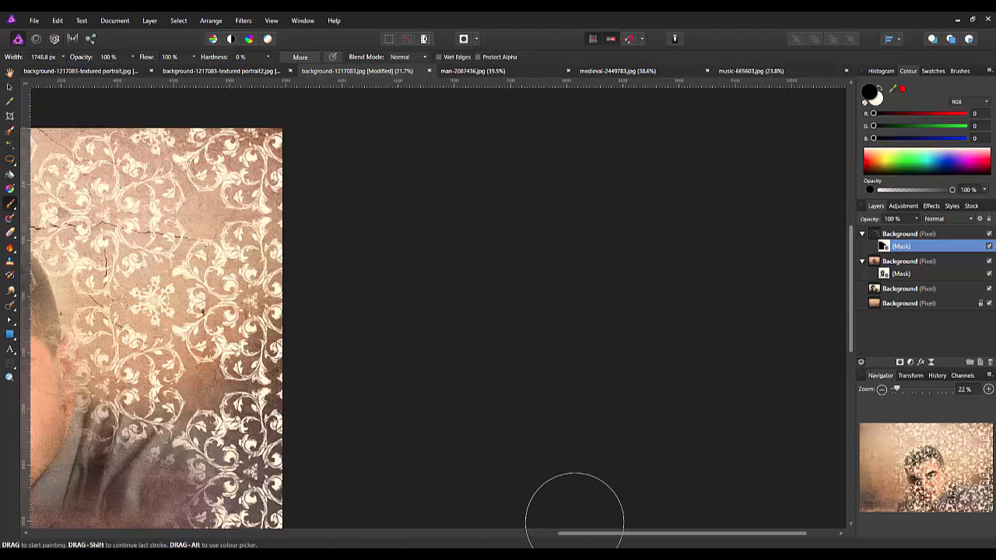
pyautogui.moveTo(618, 536); pyautogui.dragTo(460, 537)
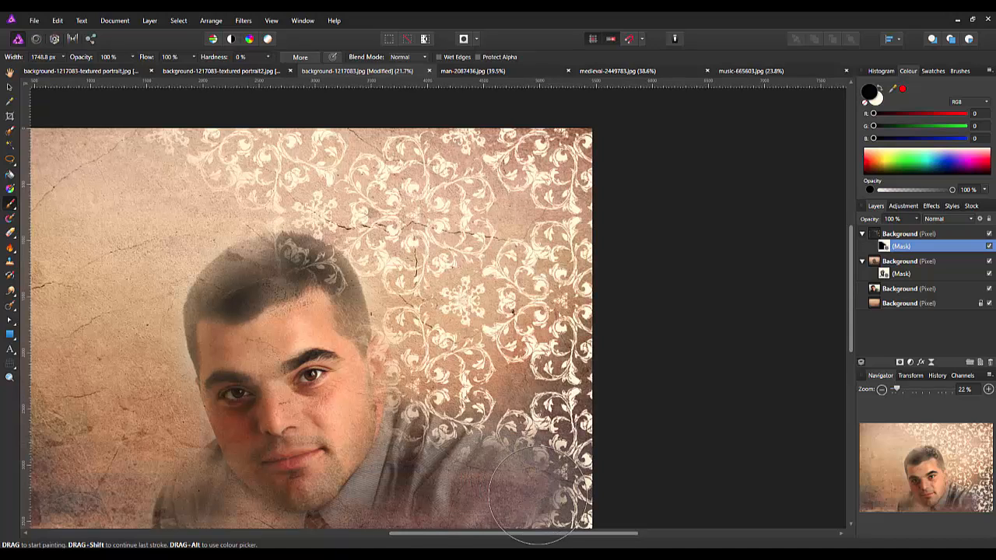
pyautogui.moveTo(537, 491)
pyautogui.mouseDown()
pyautogui.moveTo(432, 432)
pyautogui.moveTo(358, 424)
pyautogui.moveTo(412, 456)
pyautogui.moveTo(567, 498)
pyautogui.moveTo(560, 506)
pyautogui.moveTo(582, 490)
pyautogui.moveTo(478, 502)
pyautogui.mouseUp()
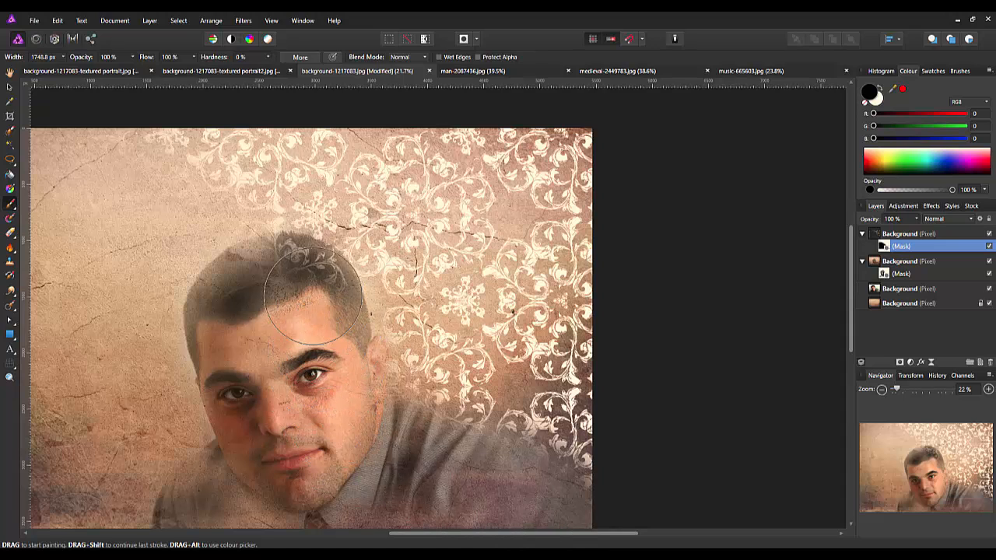
pyautogui.moveTo(314, 296)
pyautogui.mouseDown()
pyautogui.moveTo(270, 287)
pyautogui.moveTo(277, 284)
pyautogui.moveTo(266, 268)
pyautogui.moveTo(236, 292)
pyautogui.mouseUp()
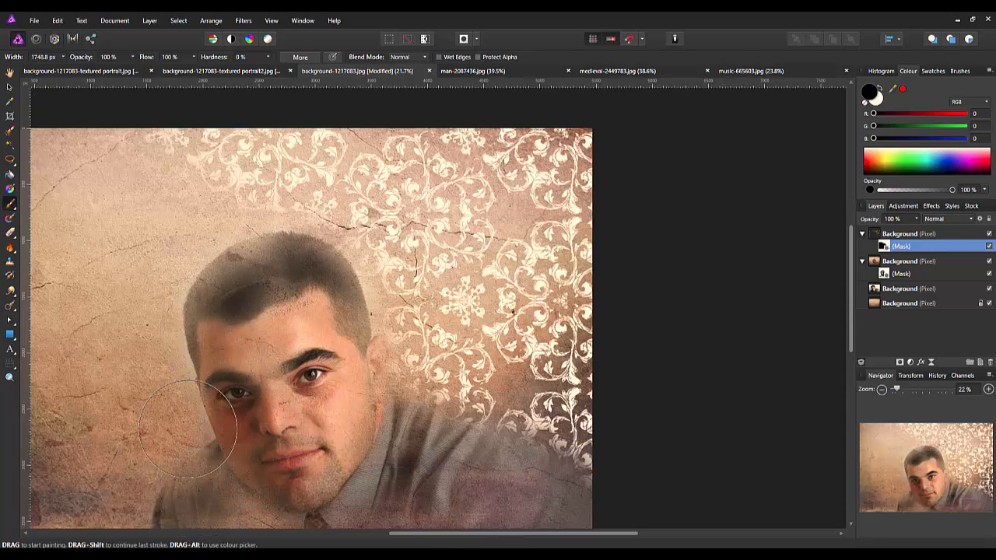
pyautogui.moveTo(490, 535); pyautogui.dragTo(445, 540)
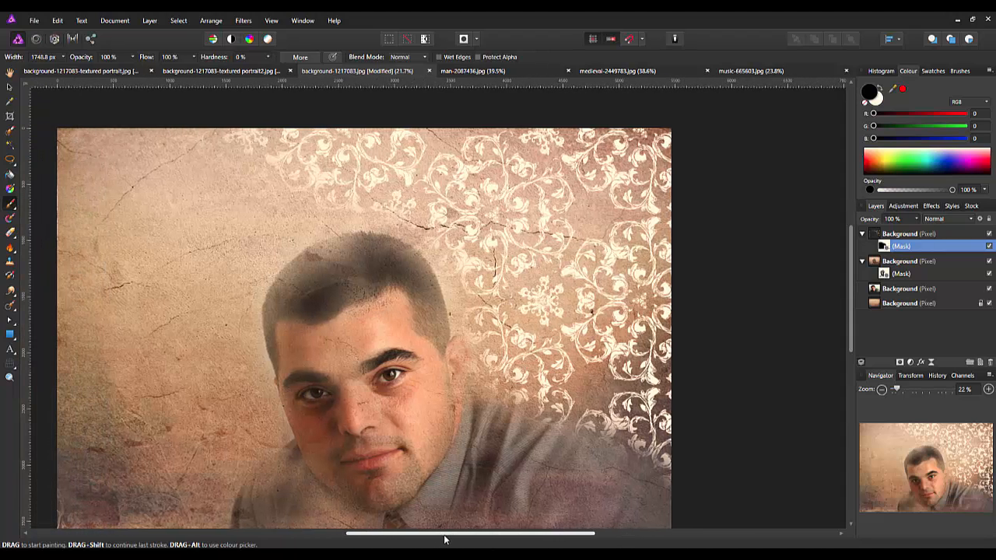
# - Paint white on the pattern mask at 34% brush opacity to faintly restore the ornament along the image's left side
pyautogui.click(878, 100)
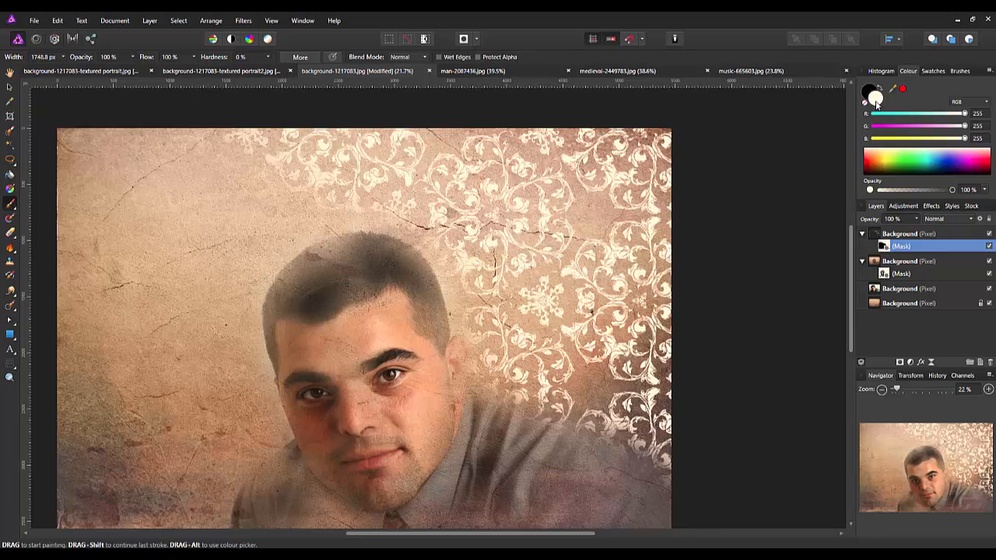
pyautogui.click(150, 292)
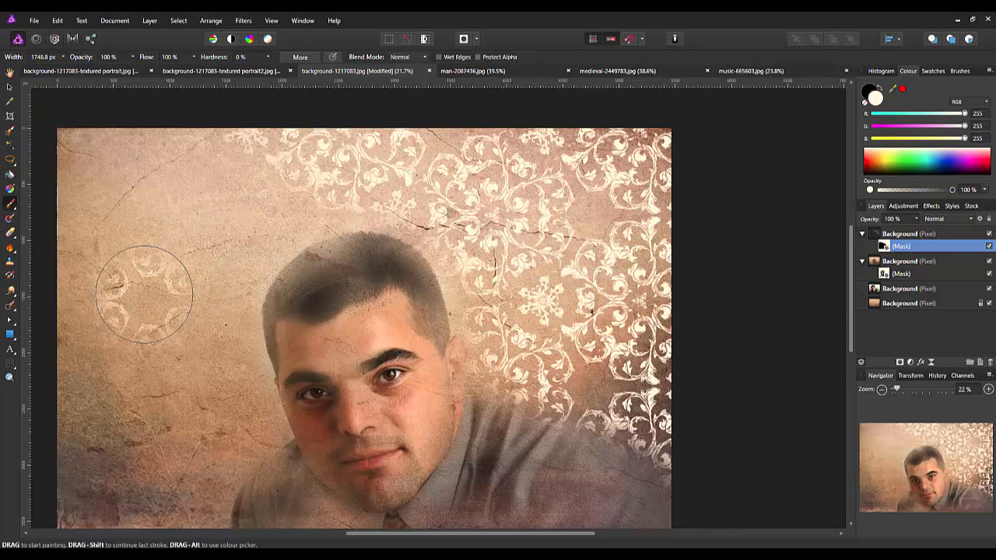
pyautogui.click(132, 57)
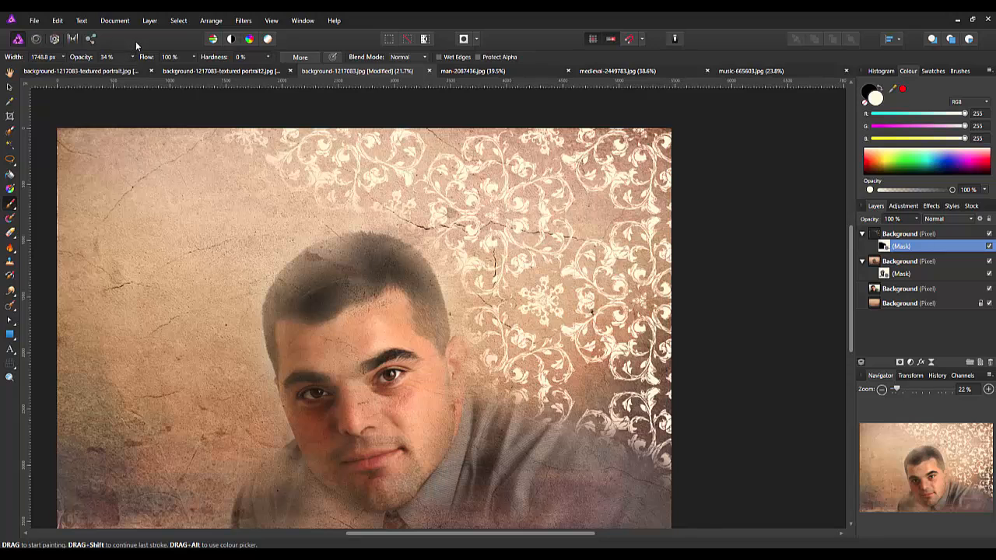
pyautogui.moveTo(123, 364)
pyautogui.mouseDown()
pyautogui.moveTo(78, 425)
pyautogui.moveTo(107, 486)
pyautogui.moveTo(100, 504)
pyautogui.moveTo(171, 503)
pyautogui.moveTo(104, 439)
pyautogui.mouseUp()
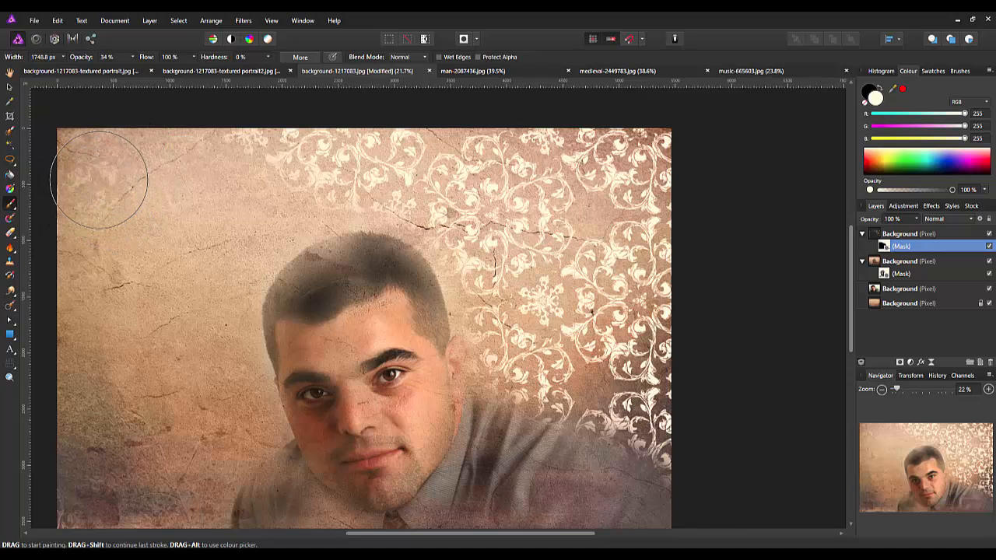
pyautogui.moveTo(97, 436); pyautogui.dragTo(112, 488)
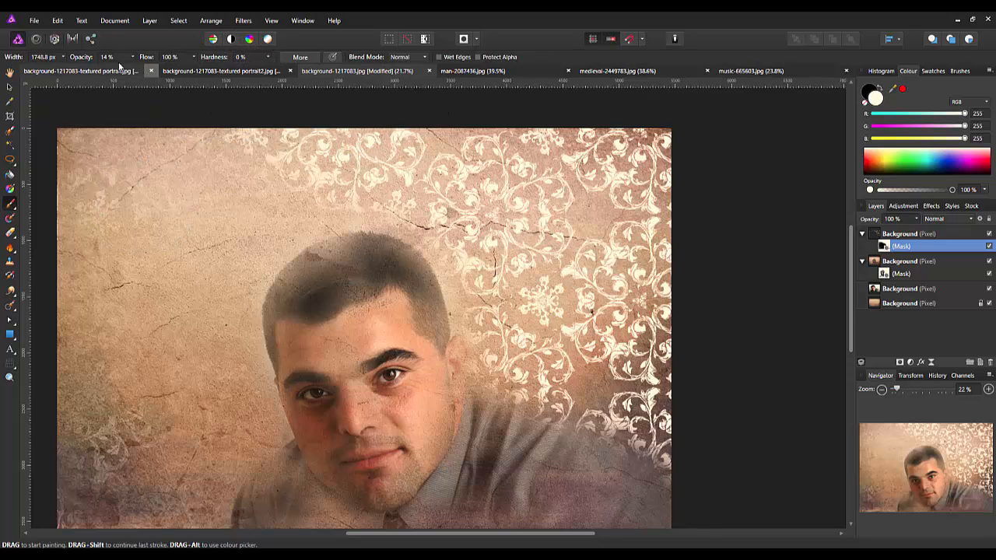
# - Paint black on the pattern mask at 22% and 32% brush opacity to fade the ornament above and right of the man
pyautogui.click(869, 91)
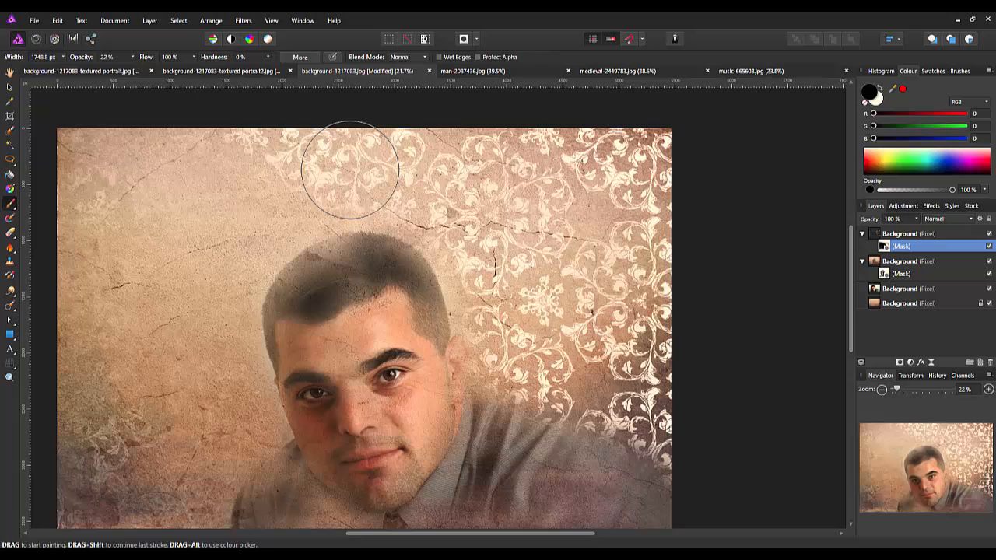
pyautogui.click(618, 186)
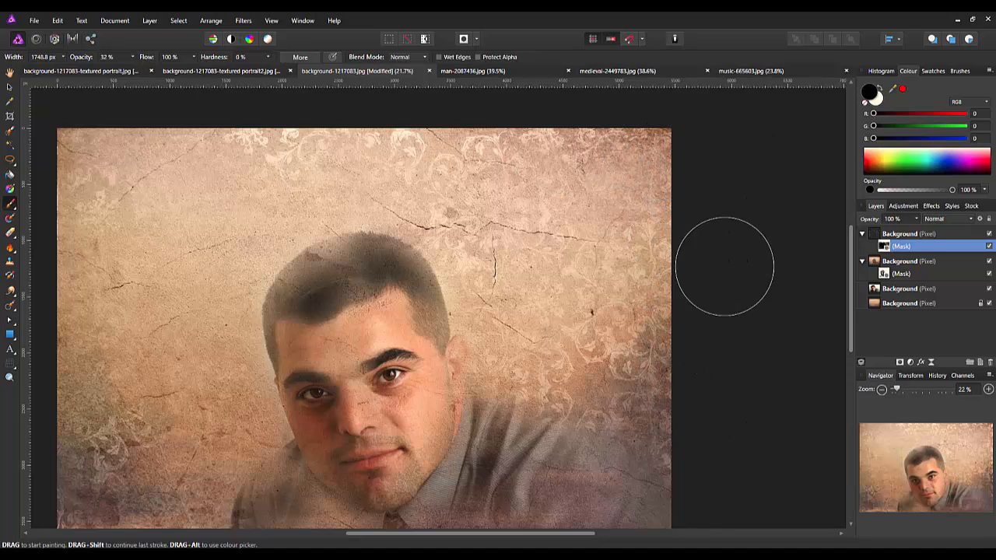
pyautogui.moveTo(296, 138)
pyautogui.mouseDown()
pyautogui.moveTo(254, 153)
pyautogui.moveTo(283, 162)
pyautogui.mouseUp()
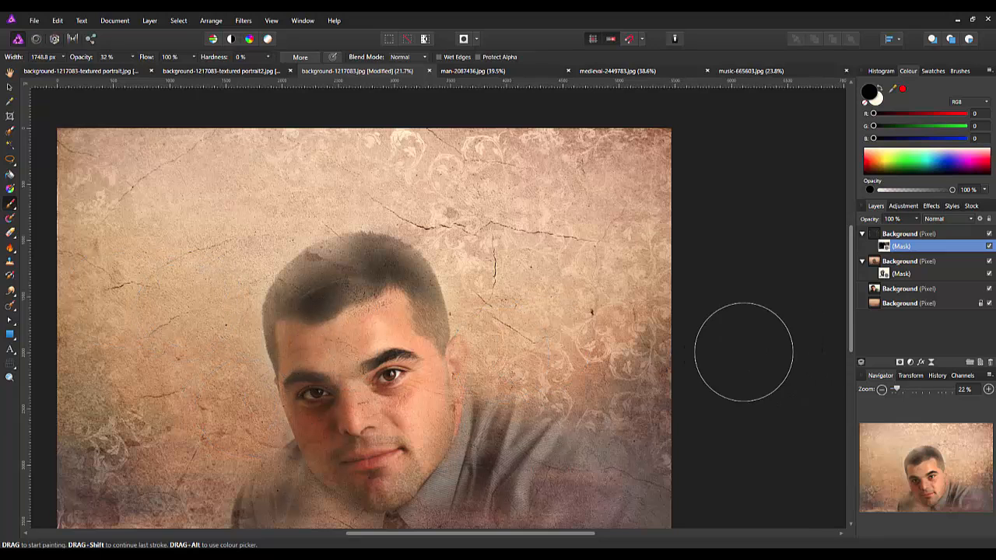
# - Copy the sheet music layer from music-665603.jpg and paste it into the portrait document background-1217083.jpg
pyautogui.click(762, 72)
pyautogui.press('h')
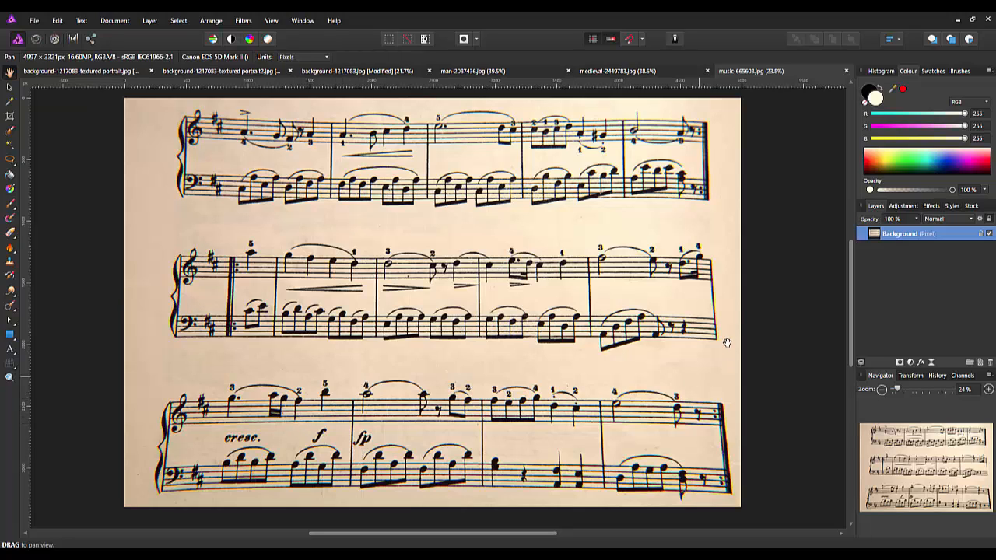
pyautogui.rightClick(903, 238)
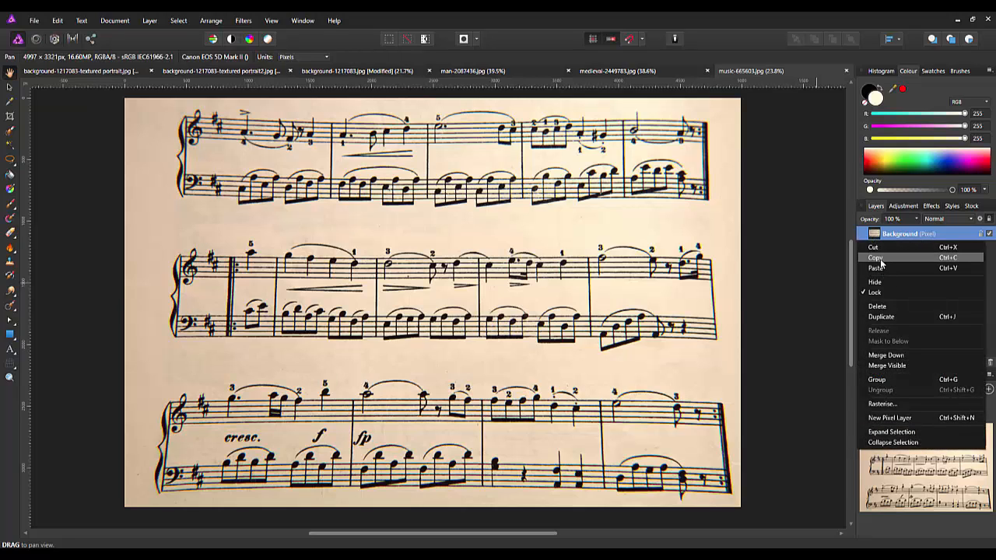
pyautogui.click(877, 258)
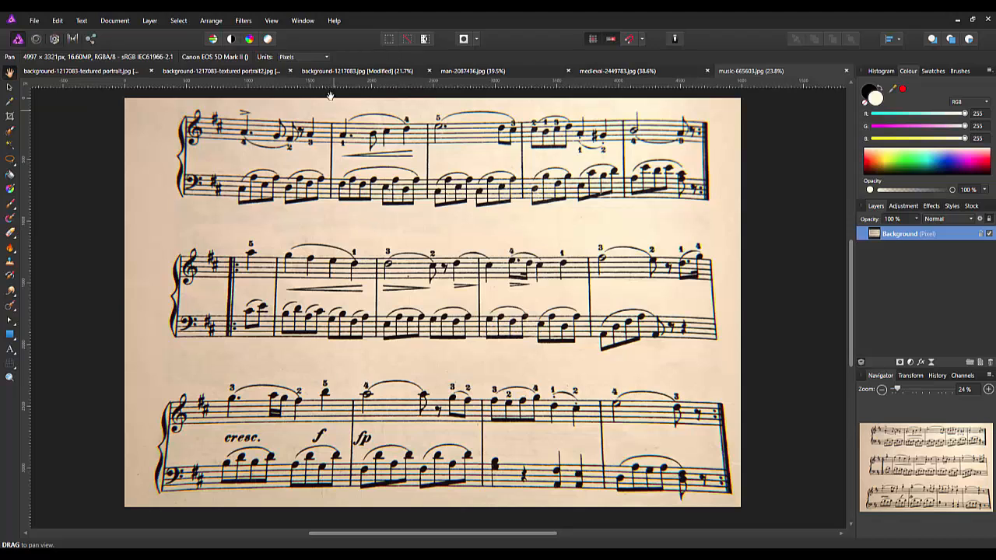
pyautogui.click(319, 72)
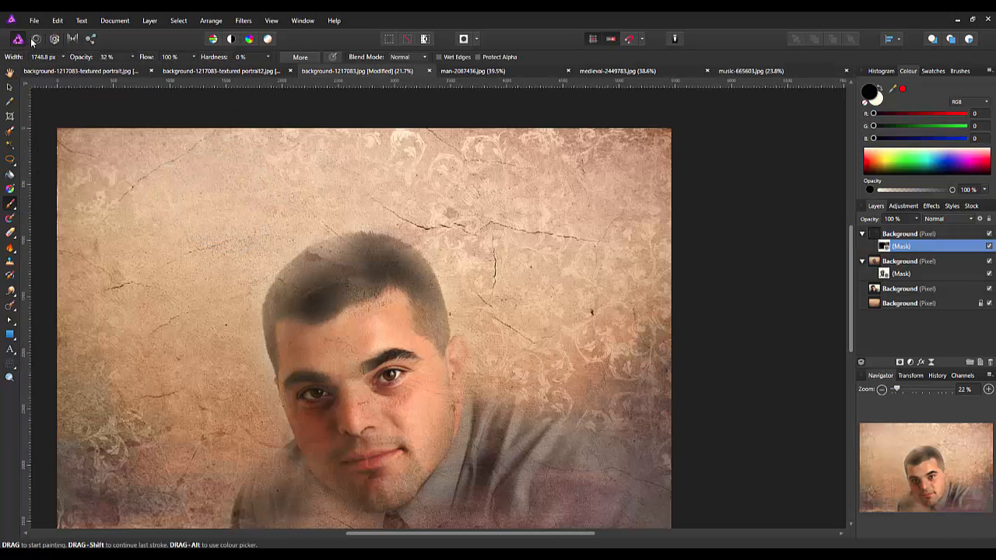
pyautogui.click(58, 20)
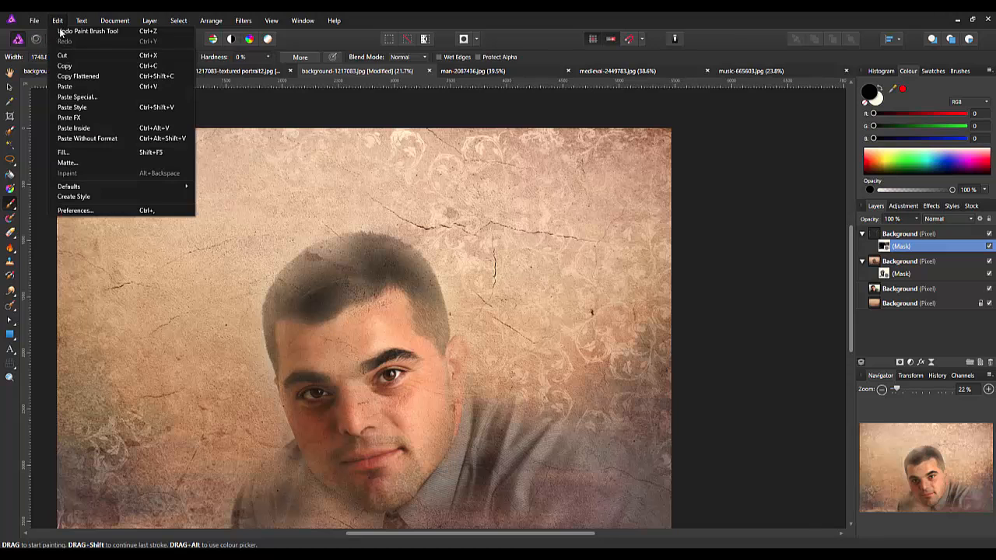
pyautogui.click(66, 86)
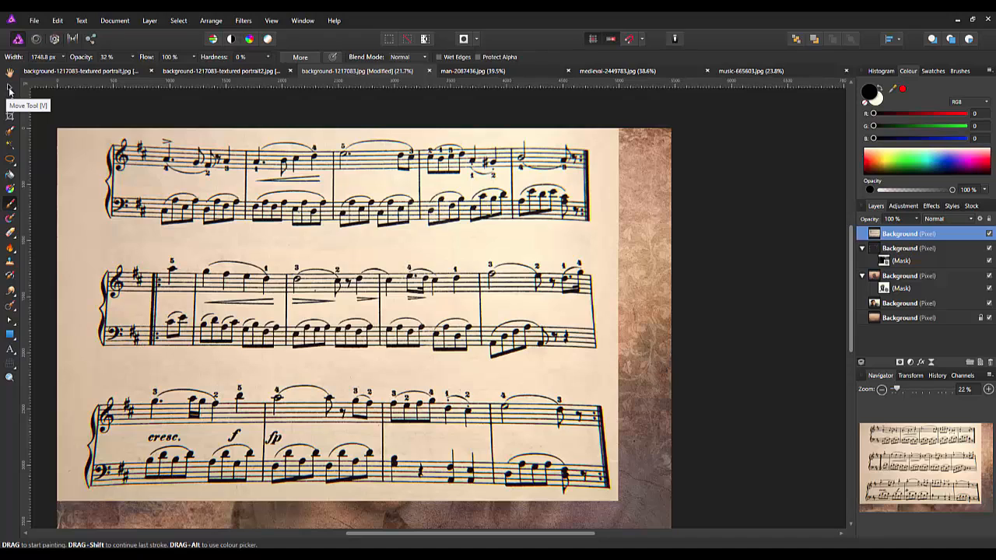
# - Enlarge the sheet music proportionally to cover the canvas height and position it partly beyond the canvas's left edge
pyautogui.click(10, 89)
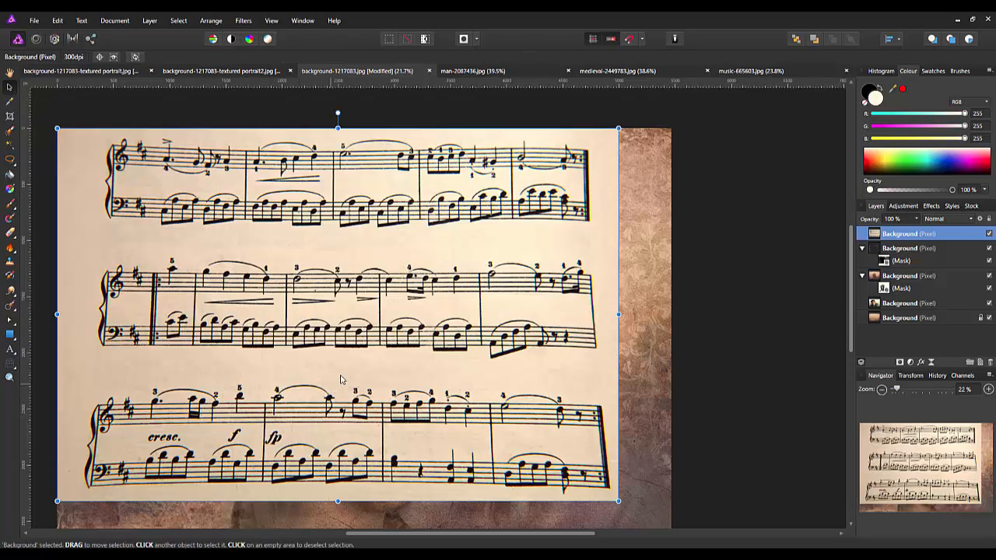
pyautogui.moveTo(338, 343); pyautogui.dragTo(316, 343)
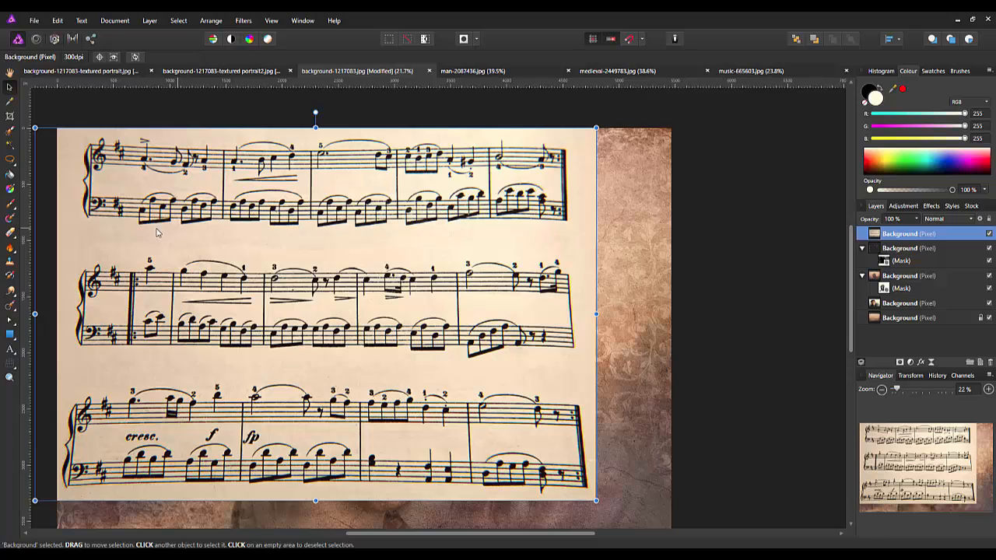
pyautogui.moveTo(348, 383); pyautogui.dragTo(312, 380)
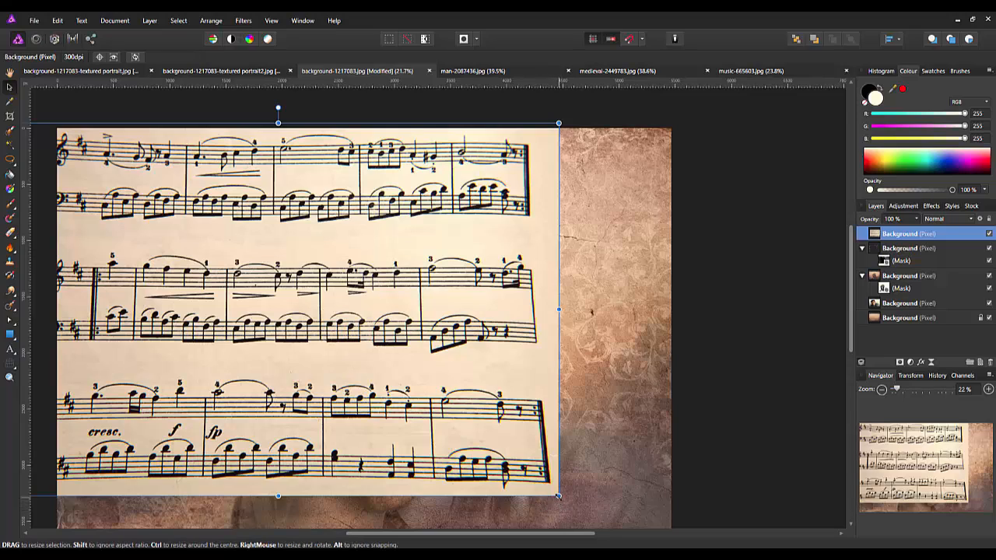
pyautogui.moveTo(558, 495); pyautogui.dragTo(593, 499)
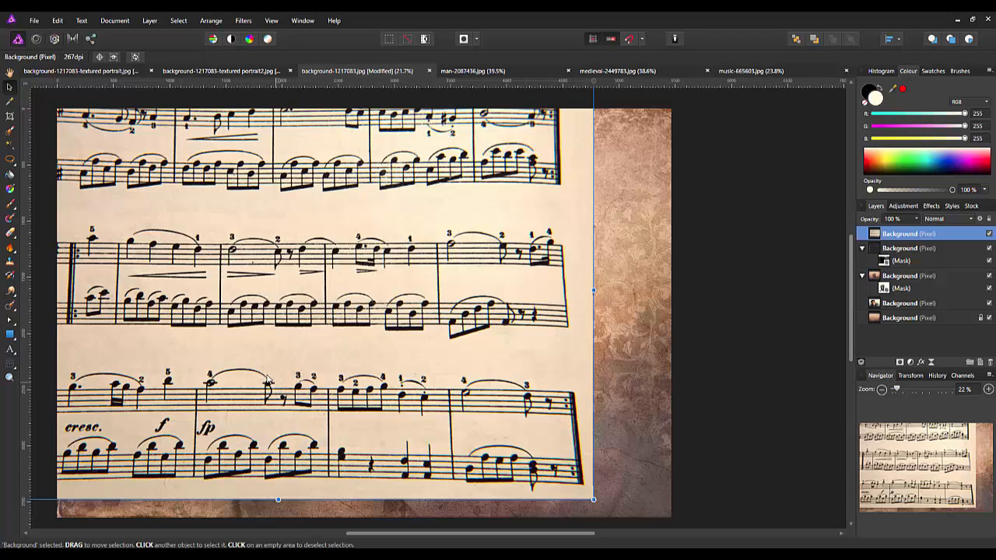
pyautogui.moveTo(265, 374); pyautogui.dragTo(267, 392)
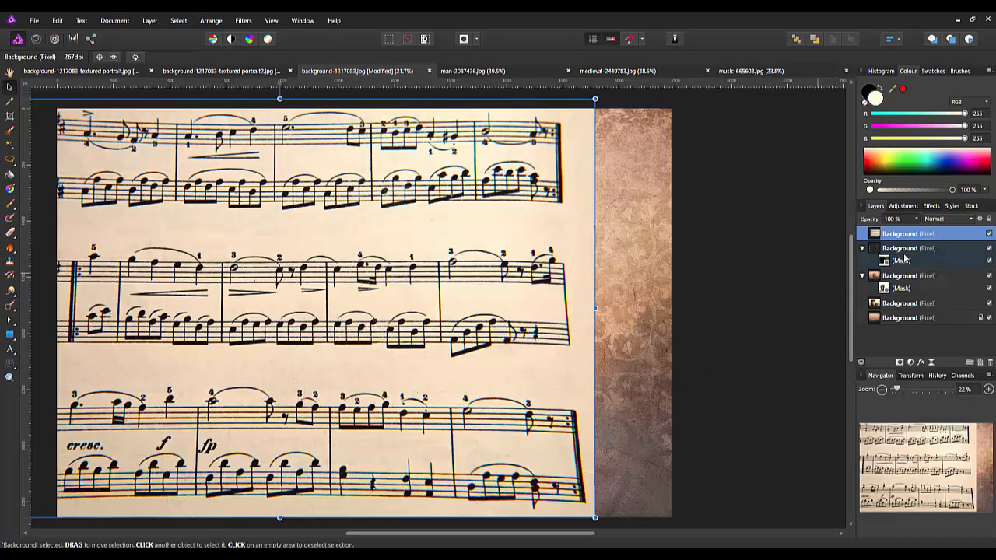
# - Set the sheet music layer's blend mode to Multiply and shift the music further left
pyautogui.click(972, 222)
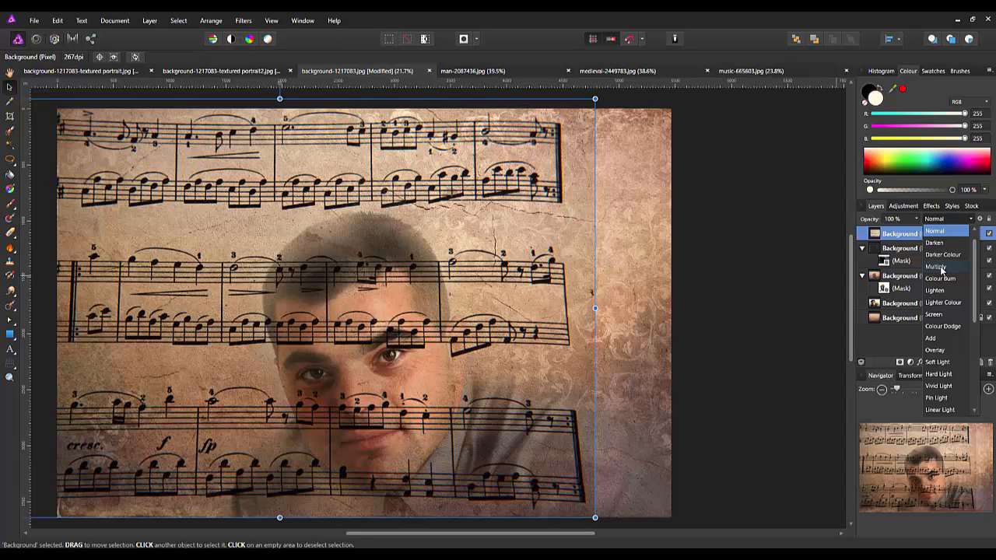
pyautogui.click(937, 266)
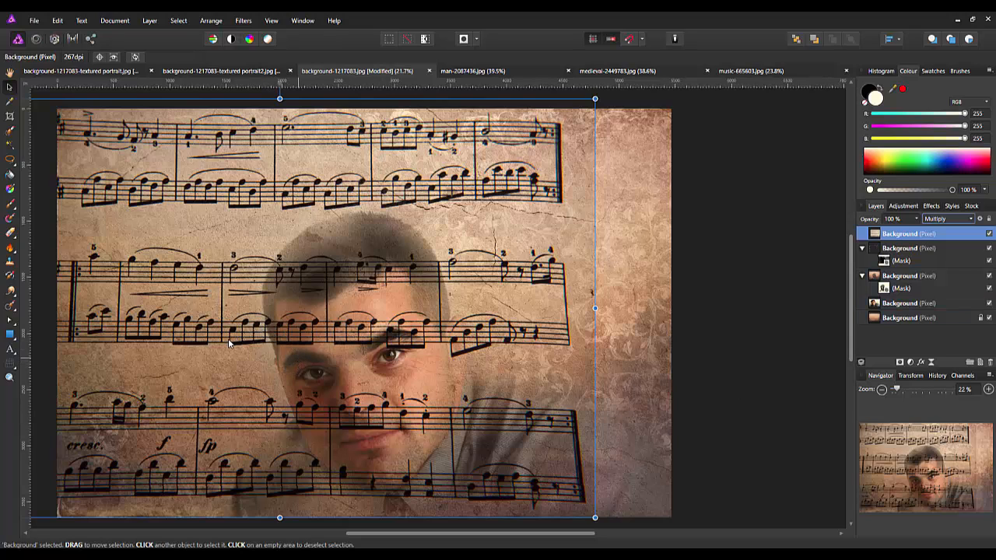
pyautogui.moveTo(443, 306); pyautogui.dragTo(389, 323)
pyautogui.moveTo(293, 345); pyautogui.dragTo(275, 333)
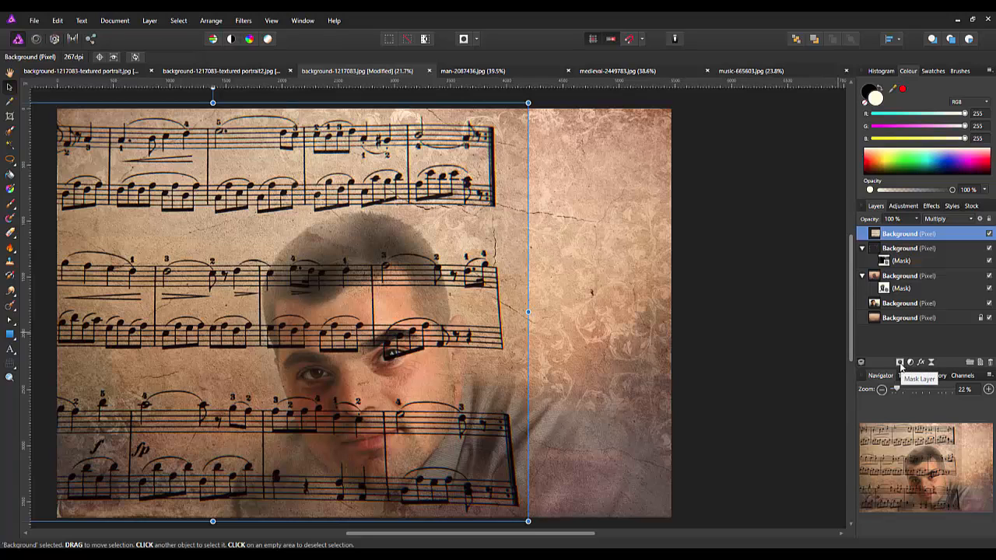
# - Add a mask to the sheet music layer and set the Paint Brush to black at 83% opacity
pyautogui.click(901, 363)
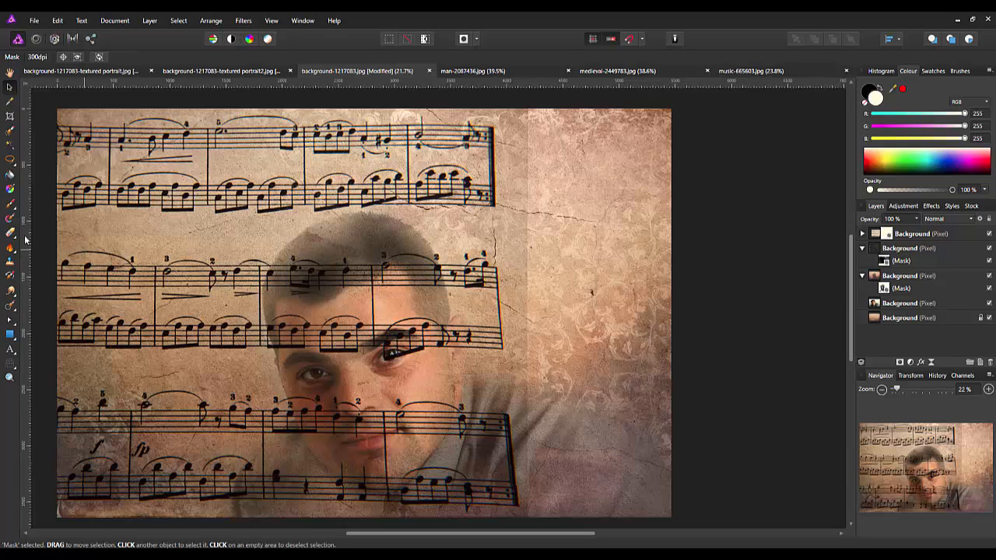
pyautogui.click(10, 202)
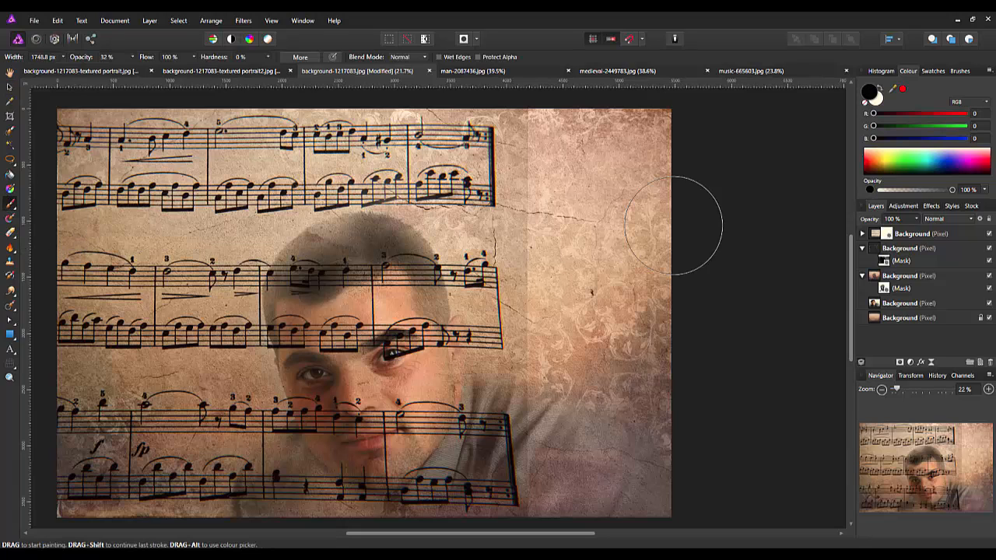
pyautogui.click(861, 97)
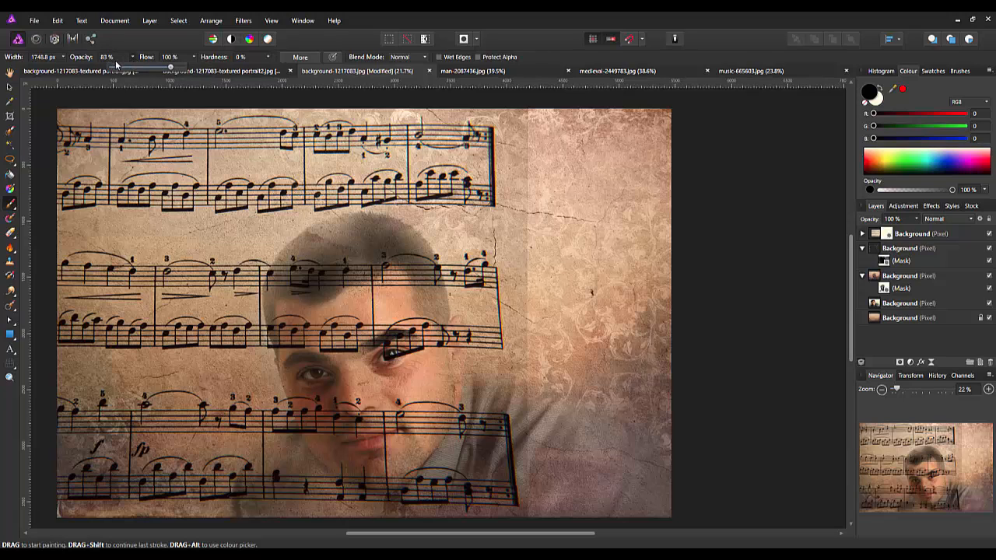
# - Paint the music mask to hide the notes over the man and above his head, undoing an unwanted stroke
pyautogui.moveTo(506, 202)
pyautogui.mouseDown()
pyautogui.moveTo(505, 177)
pyautogui.moveTo(467, 155)
pyautogui.moveTo(516, 148)
pyautogui.moveTo(504, 348)
pyautogui.moveTo(523, 424)
pyautogui.moveTo(512, 476)
pyautogui.moveTo(447, 484)
pyautogui.moveTo(473, 450)
pyautogui.moveTo(501, 218)
pyautogui.moveTo(454, 327)
pyautogui.moveTo(374, 278)
pyautogui.moveTo(323, 286)
pyautogui.moveTo(338, 313)
pyautogui.moveTo(344, 445)
pyautogui.moveTo(297, 494)
pyautogui.moveTo(334, 497)
pyautogui.moveTo(349, 479)
pyautogui.moveTo(351, 487)
pyautogui.moveTo(331, 485)
pyautogui.moveTo(557, 490)
pyautogui.moveTo(486, 488)
pyautogui.moveTo(420, 401)
pyautogui.moveTo(417, 423)
pyautogui.moveTo(426, 430)
pyautogui.moveTo(394, 346)
pyautogui.moveTo(431, 409)
pyautogui.moveTo(437, 374)
pyautogui.moveTo(426, 346)
pyautogui.moveTo(365, 303)
pyautogui.moveTo(356, 277)
pyautogui.moveTo(342, 297)
pyautogui.moveTo(401, 271)
pyautogui.moveTo(321, 304)
pyautogui.moveTo(317, 292)
pyautogui.moveTo(337, 413)
pyautogui.moveTo(313, 467)
pyautogui.moveTo(326, 449)
pyautogui.moveTo(280, 510)
pyautogui.moveTo(274, 495)
pyautogui.moveTo(288, 512)
pyautogui.moveTo(309, 498)
pyautogui.moveTo(276, 510)
pyautogui.moveTo(327, 461)
pyautogui.moveTo(331, 358)
pyautogui.moveTo(311, 327)
pyautogui.moveTo(311, 265)
pyautogui.moveTo(390, 233)
pyautogui.moveTo(316, 279)
pyautogui.mouseUp()
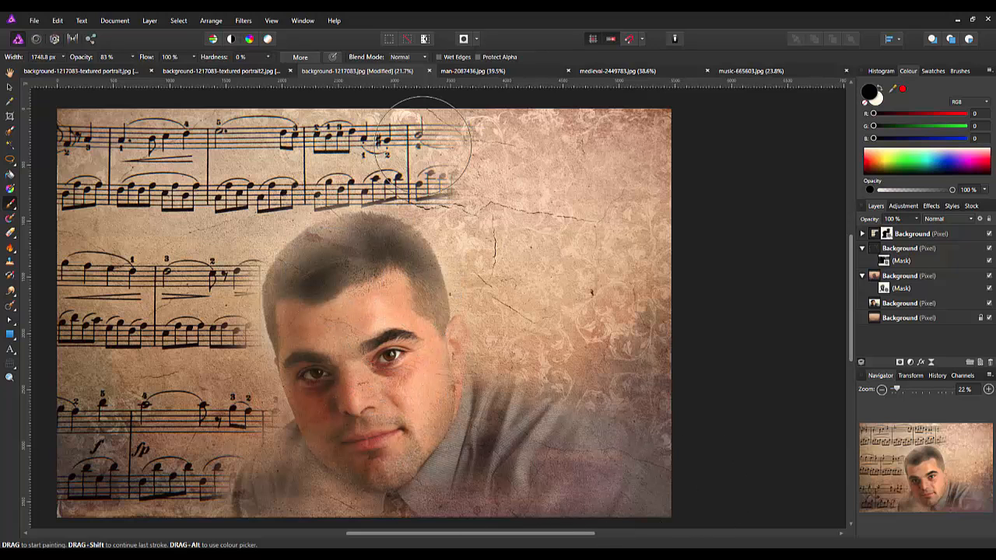
pyautogui.moveTo(436, 133)
pyautogui.mouseDown()
pyautogui.moveTo(378, 175)
pyautogui.moveTo(360, 355)
pyautogui.moveTo(395, 278)
pyautogui.moveTo(472, 210)
pyautogui.moveTo(426, 185)
pyautogui.moveTo(363, 198)
pyautogui.moveTo(362, 160)
pyautogui.moveTo(380, 166)
pyautogui.moveTo(398, 195)
pyautogui.moveTo(312, 138)
pyautogui.moveTo(377, 126)
pyautogui.moveTo(537, 219)
pyautogui.moveTo(572, 182)
pyautogui.moveTo(537, 136)
pyautogui.moveTo(442, 158)
pyautogui.moveTo(461, 247)
pyautogui.moveTo(467, 215)
pyautogui.moveTo(405, 141)
pyautogui.moveTo(440, 205)
pyautogui.moveTo(510, 271)
pyautogui.moveTo(226, 187)
pyautogui.moveTo(254, 165)
pyautogui.moveTo(352, 191)
pyautogui.moveTo(287, 193)
pyautogui.moveTo(594, 230)
pyautogui.moveTo(670, 270)
pyautogui.moveTo(352, 192)
pyautogui.moveTo(422, 208)
pyautogui.mouseUp()
pyautogui.hotkey('ctrl', 'z')
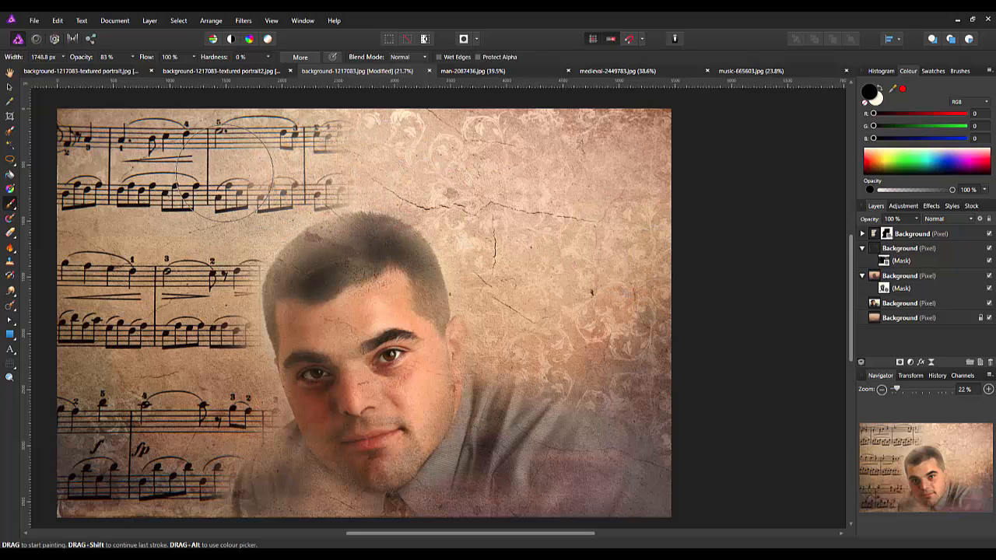
# - Reduce the brush opacity to 46% and paint the music mask to fade the remaining notes beside the man
pyautogui.click(133, 57)
pyautogui.moveTo(132, 67); pyautogui.dragTo(107, 67)
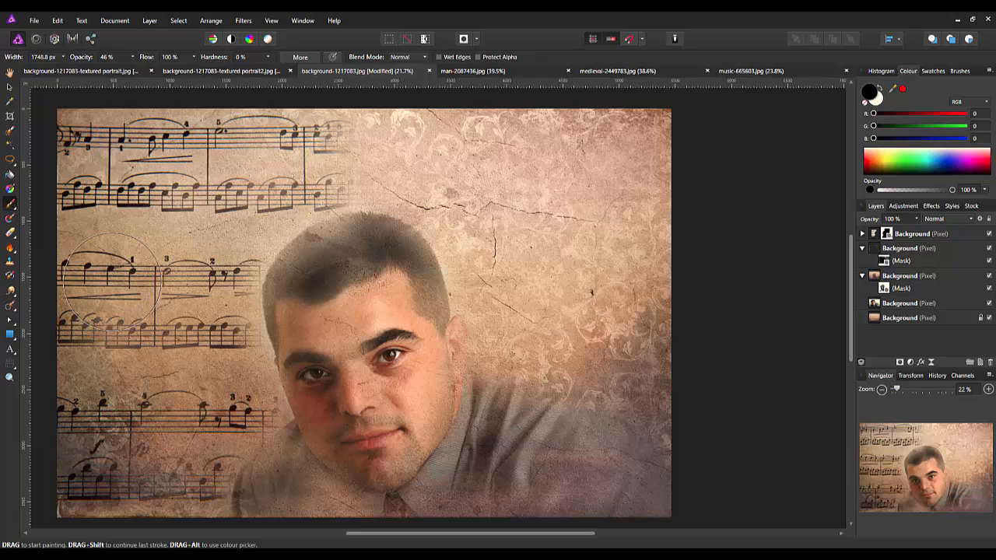
pyautogui.moveTo(99, 192)
pyautogui.mouseDown()
pyautogui.moveTo(141, 150)
pyautogui.moveTo(235, 187)
pyautogui.moveTo(202, 233)
pyautogui.moveTo(179, 312)
pyautogui.moveTo(191, 421)
pyautogui.moveTo(203, 426)
pyautogui.moveTo(87, 469)
pyautogui.moveTo(55, 327)
pyautogui.moveTo(97, 194)
pyautogui.mouseUp()
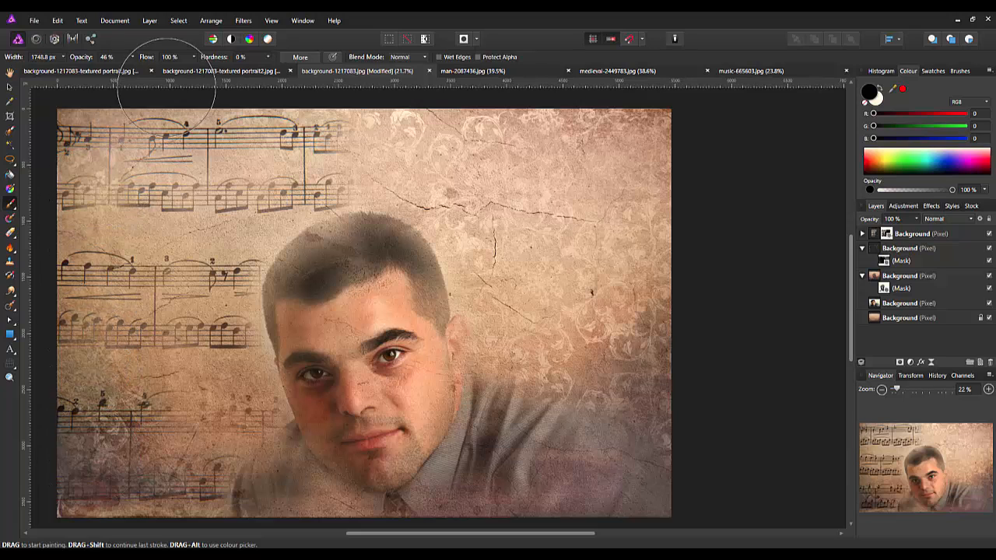
# - Lower the brush opacity to 19% and paint the music mask to soften the notes further into the background
pyautogui.click(133, 57)
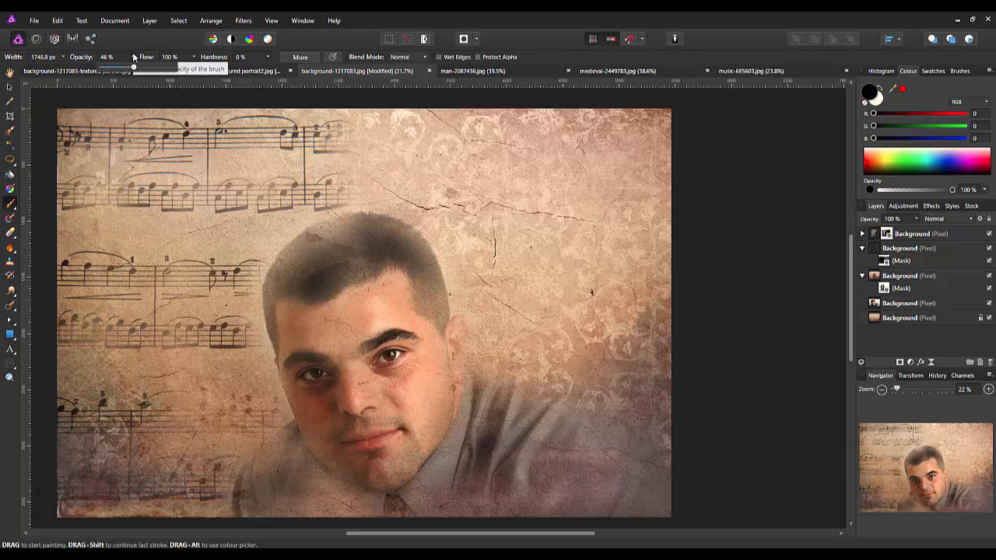
pyautogui.click(113, 67)
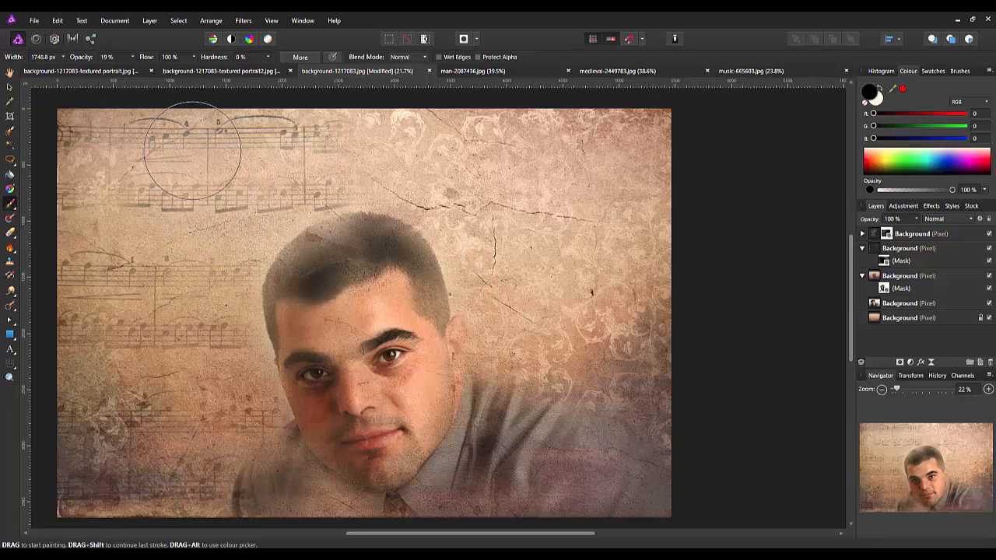
pyautogui.moveTo(194, 151)
pyautogui.mouseDown()
pyautogui.moveTo(272, 151)
pyautogui.moveTo(169, 154)
pyautogui.mouseUp()
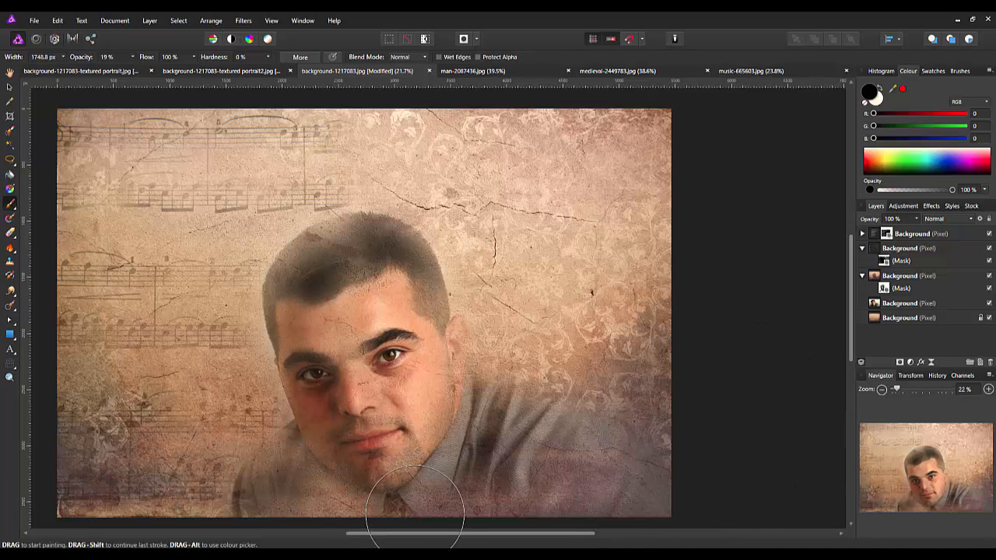
pyautogui.hscroll(-2, 415, 514)
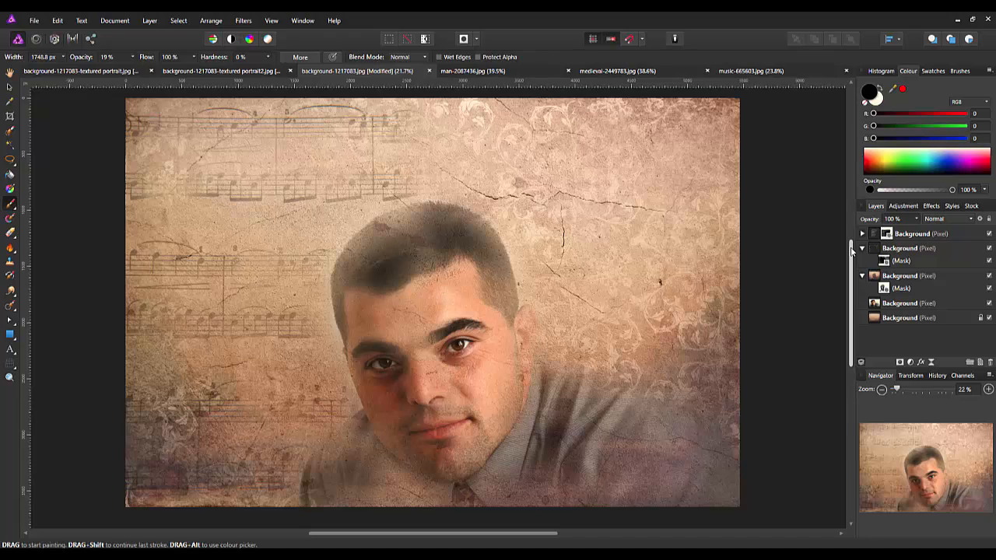
pyautogui.click(247, 23)
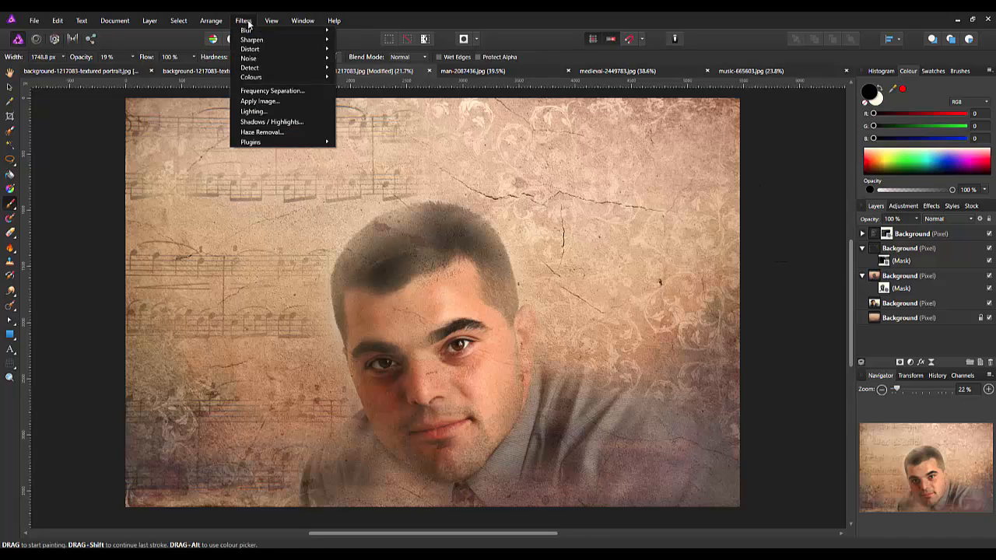
pyautogui.moveTo(314, 43)
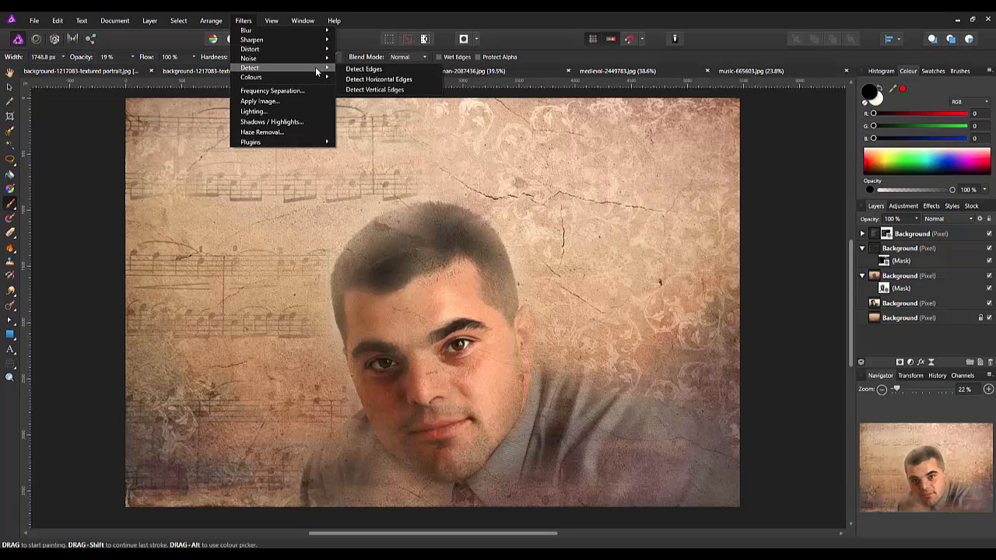
pyautogui.moveTo(316, 77)
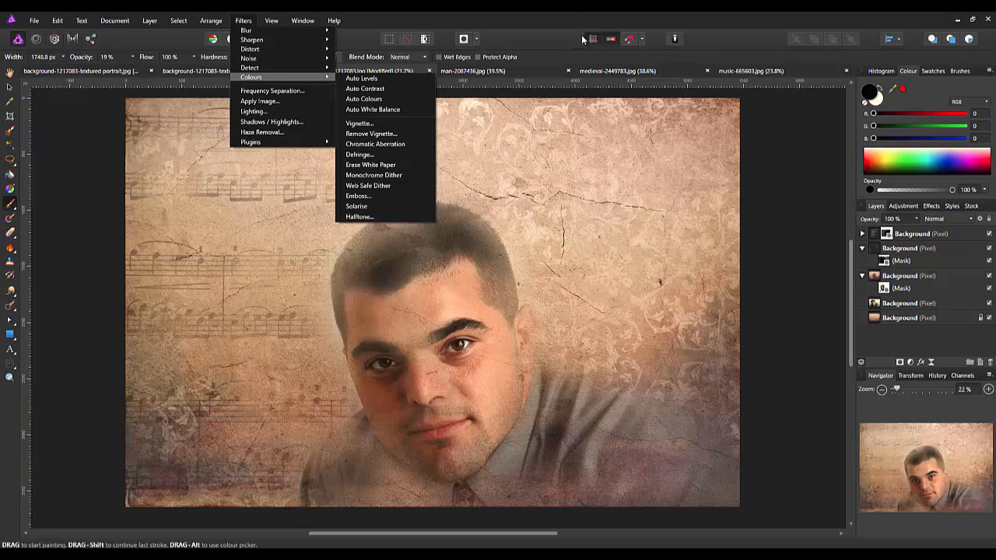
pyautogui.click(557, 34)
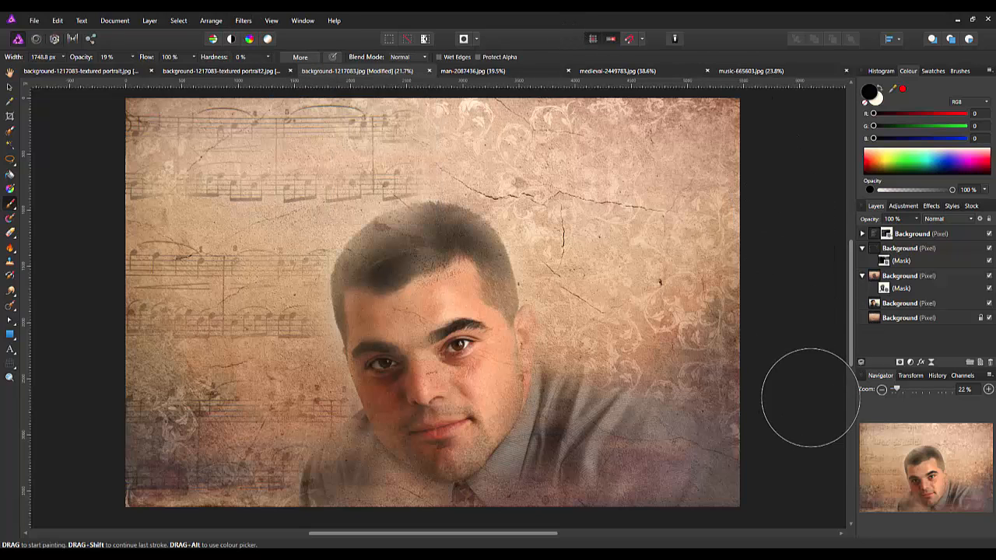
# - Add a new pixel layer directly above the sheet music layer
pyautogui.click(881, 243)
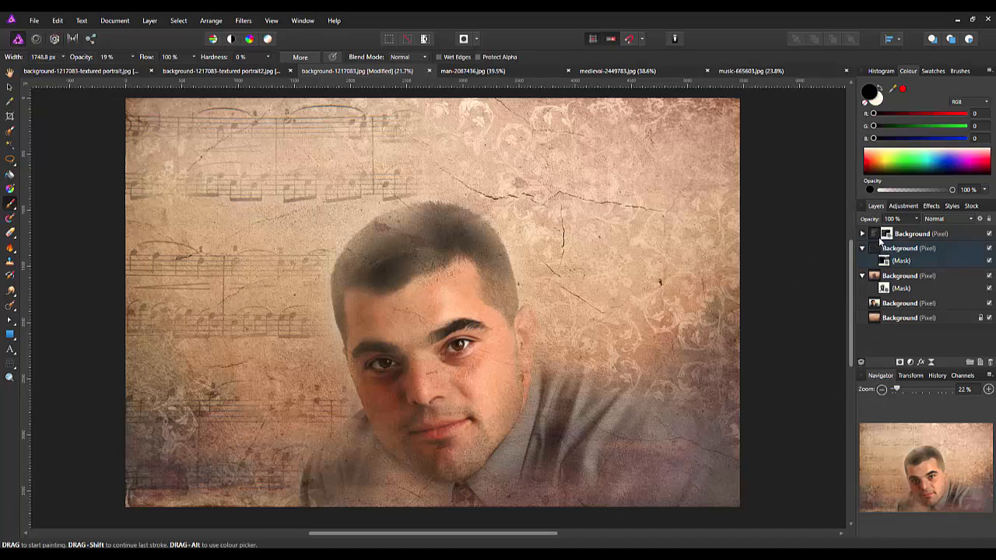
pyautogui.click(960, 234)
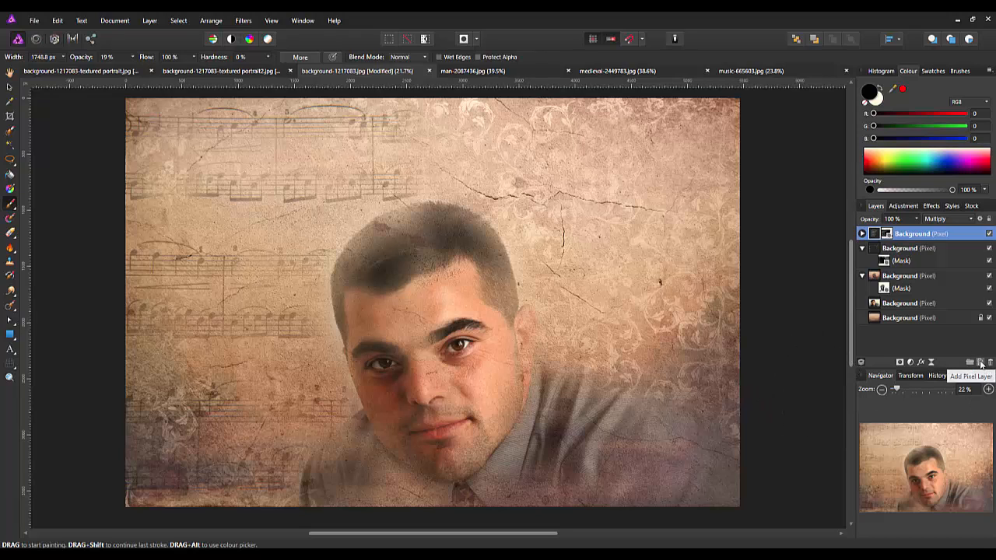
pyautogui.click(980, 363)
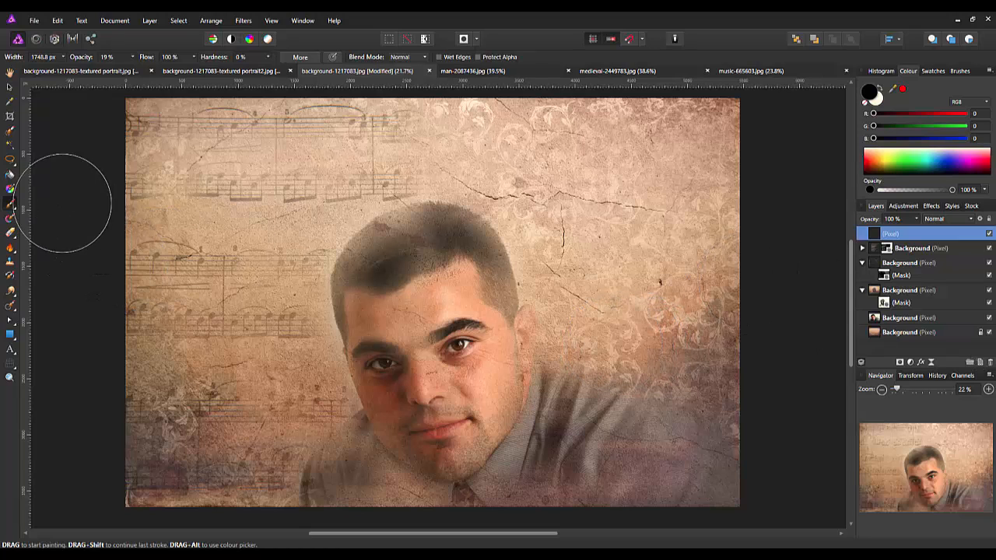
# - Fill the new pixel layer with an elliptical gradient using the Gradient tool
pyautogui.click(10, 189)
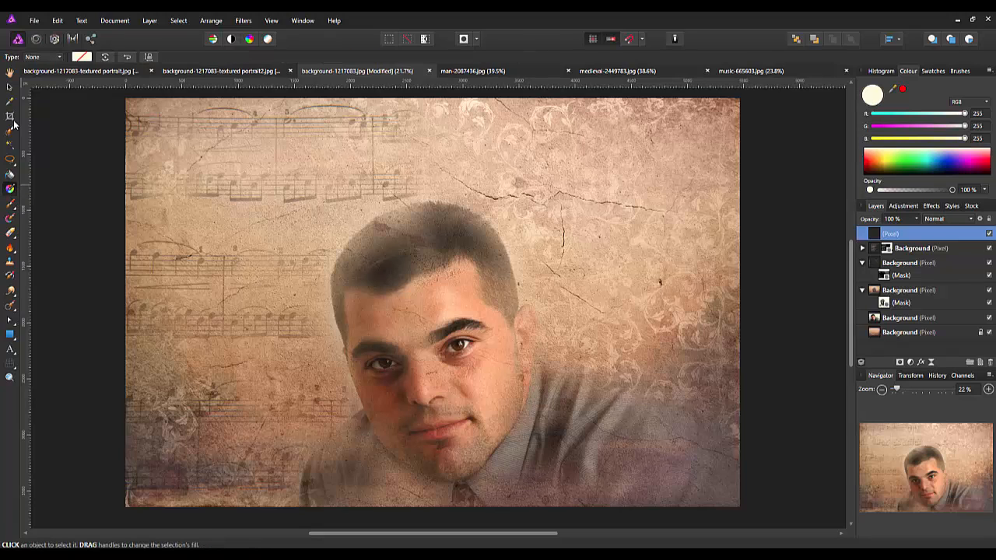
pyautogui.click(59, 58)
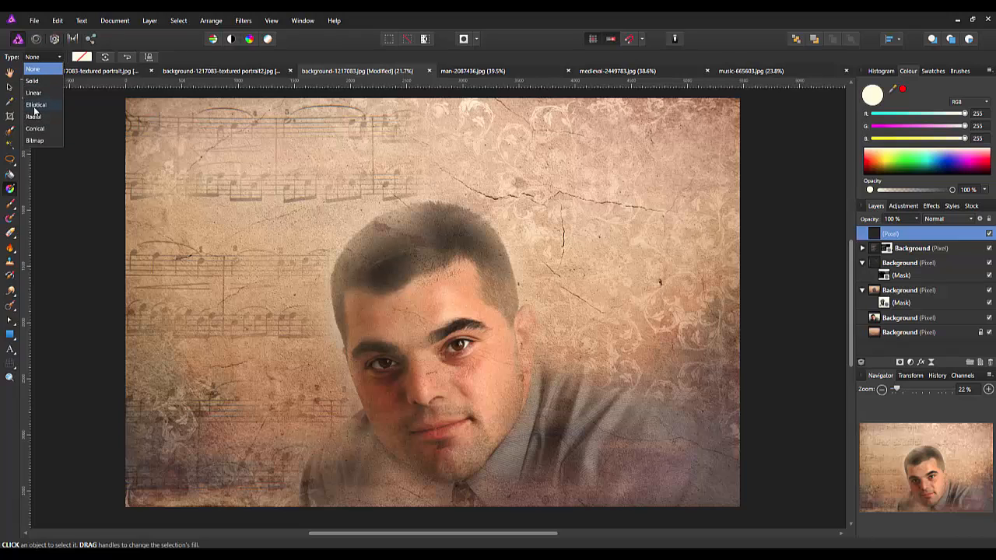
pyautogui.click(34, 106)
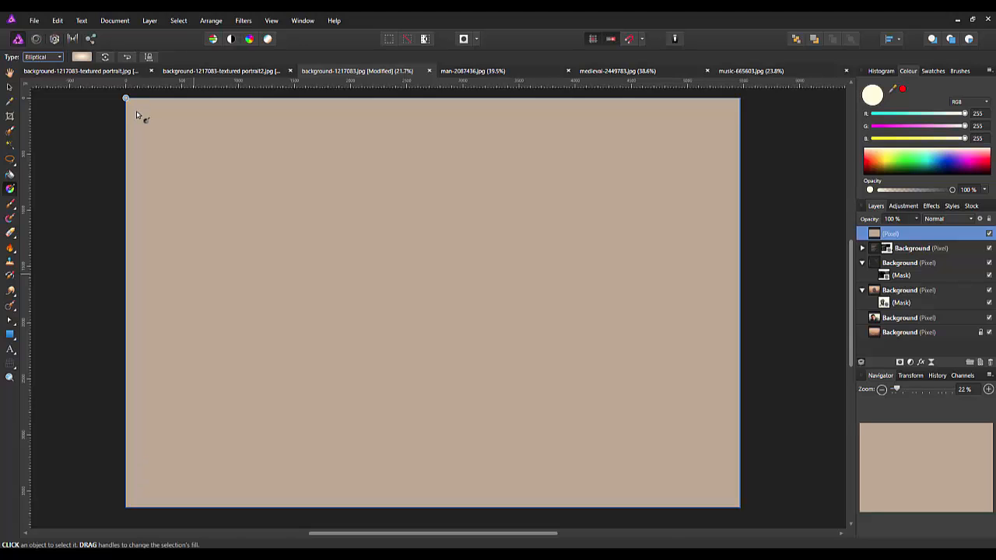
# - Stretch the elliptical gradient out from the canvas corner and move its centre to the middle of the canvas
pyautogui.moveTo(136, 115); pyautogui.dragTo(139, 116)
pyautogui.moveTo(314, 255); pyautogui.dragTo(384, 395)
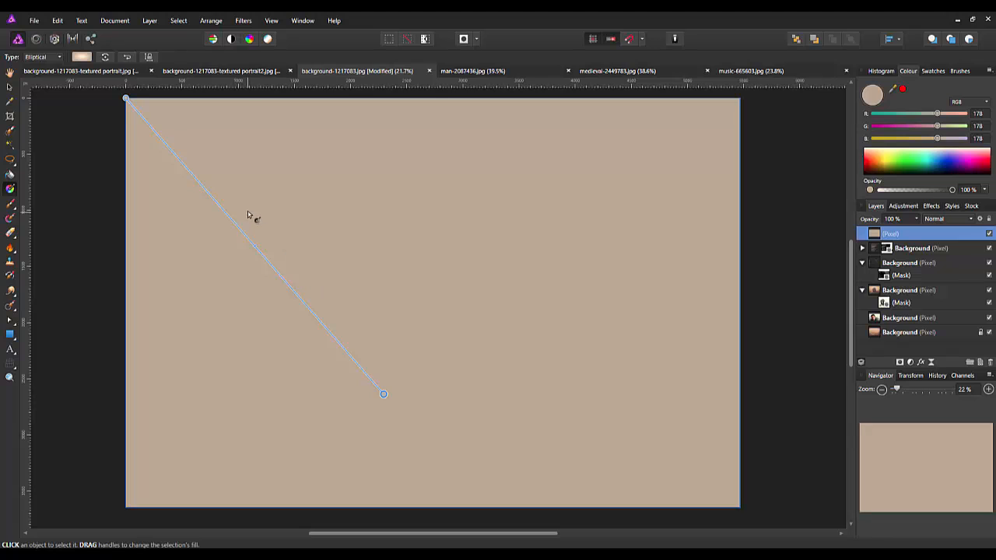
pyautogui.moveTo(126, 98); pyautogui.dragTo(577, 181)
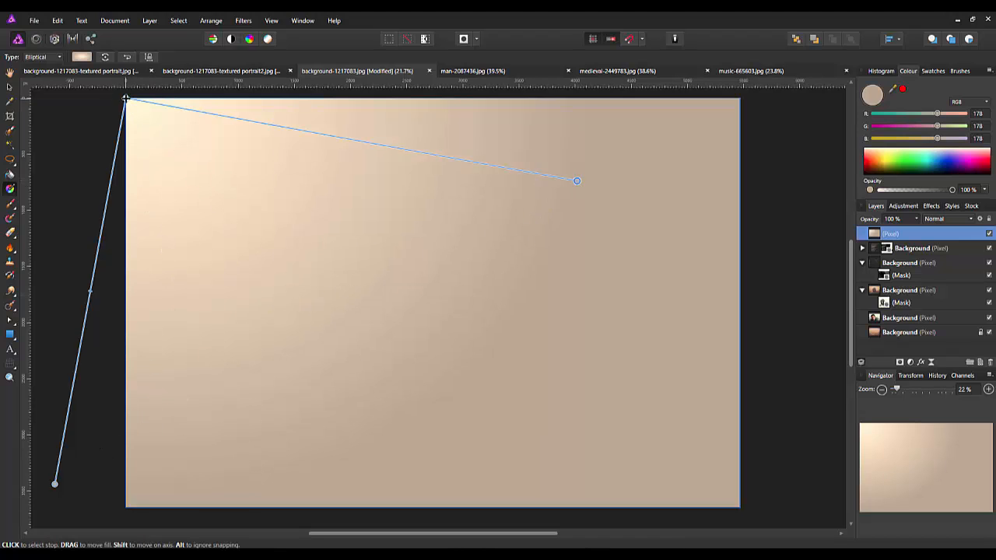
pyautogui.moveTo(125, 99); pyautogui.dragTo(421, 317)
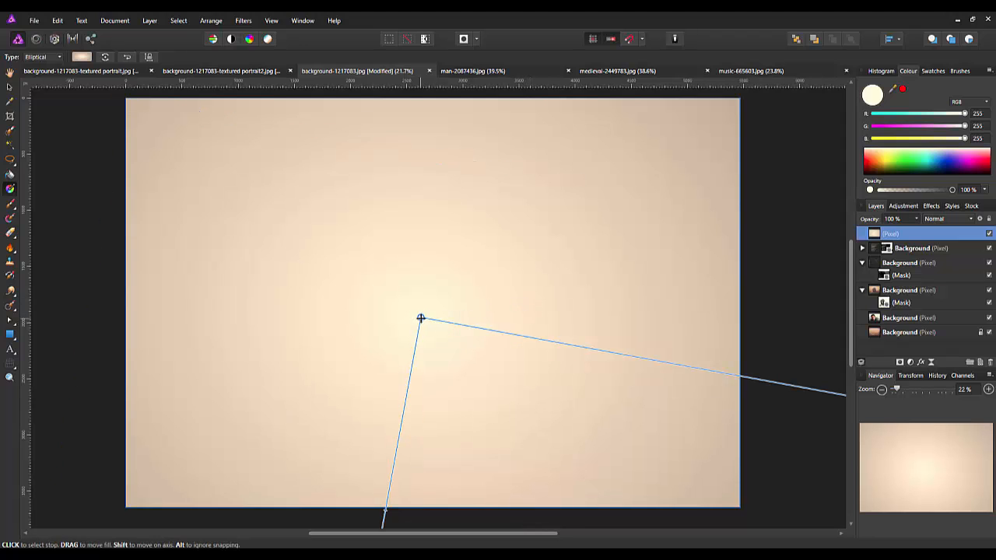
pyautogui.moveTo(421, 317); pyautogui.dragTo(415, 305)
# - Align the gradient's two handles vertically and horizontally and shorten them to end just beyond the canvas edges
pyautogui.scroll(-2, 477, 299)
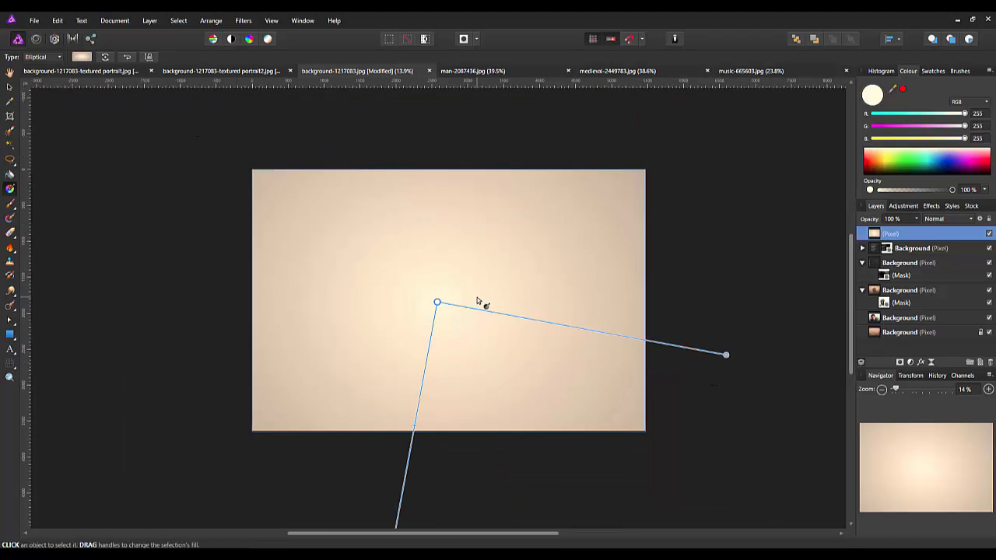
pyautogui.scroll(-1, 478, 343)
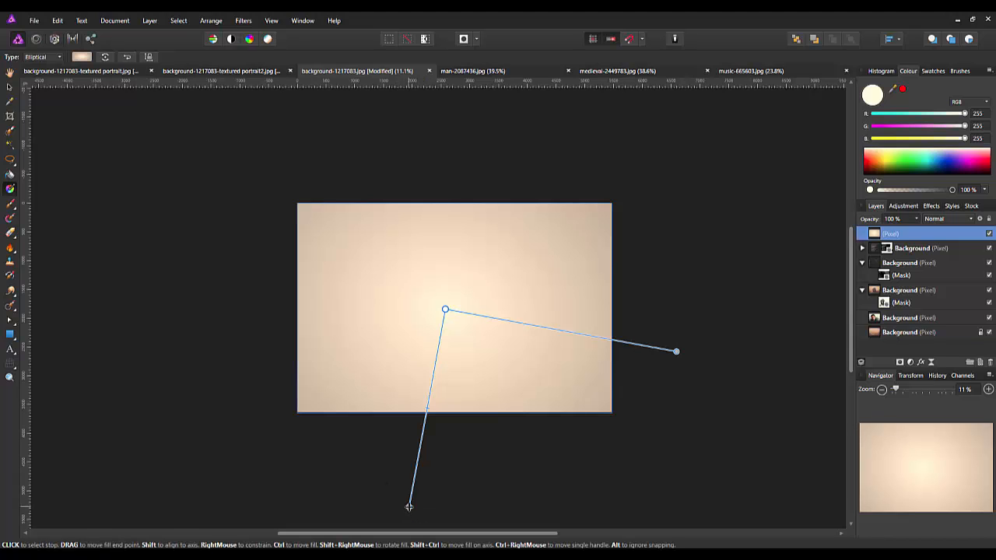
pyautogui.moveTo(410, 506); pyautogui.dragTo(439, 420)
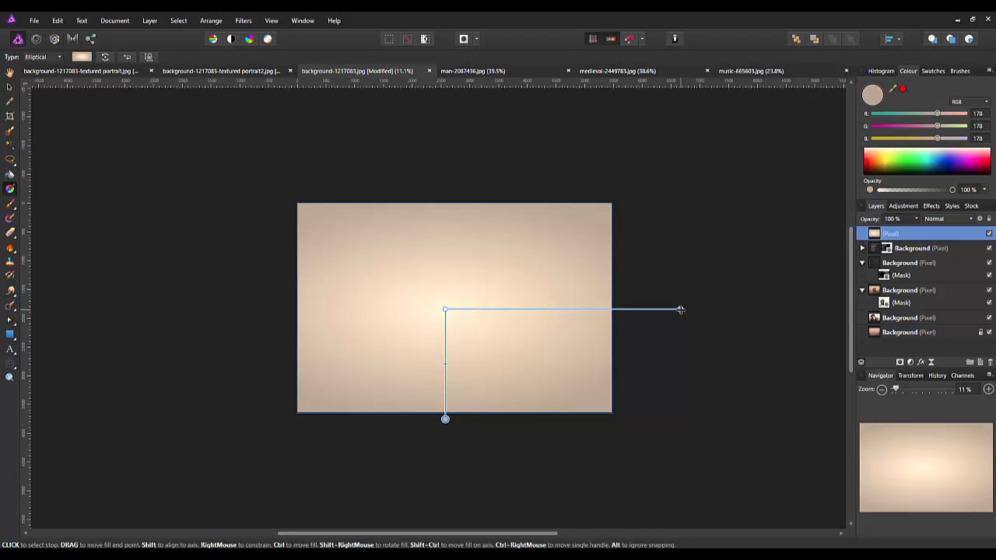
pyautogui.moveTo(680, 309); pyautogui.dragTo(613, 309)
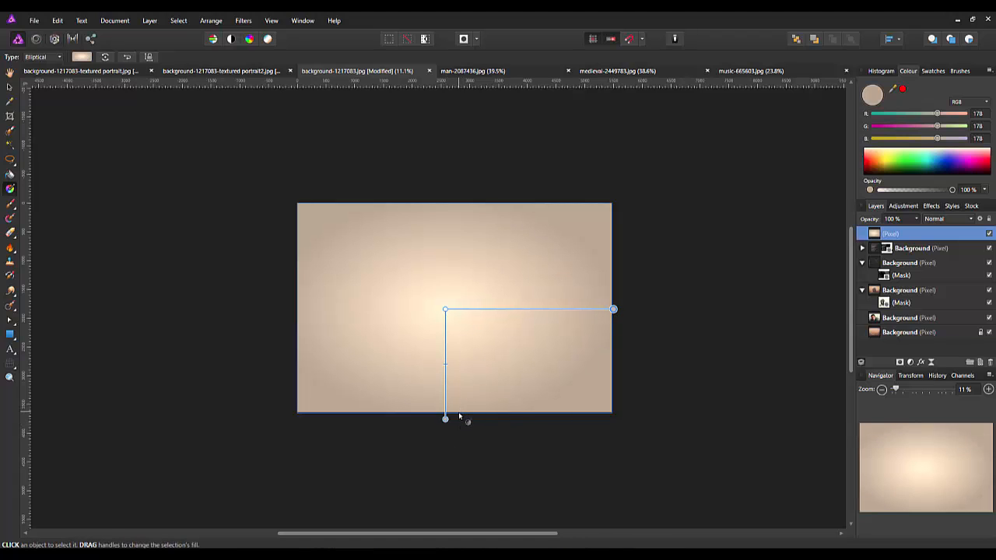
pyautogui.hotkey('ctrl', '0')
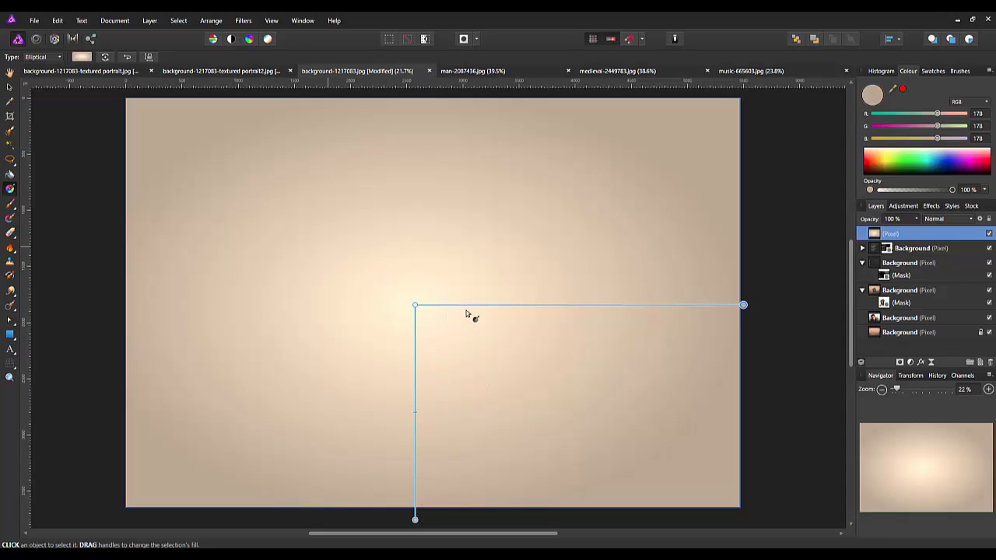
# - Set the gradient's centre stop colour to RGB 128, 128, 128
pyautogui.click(82, 57)
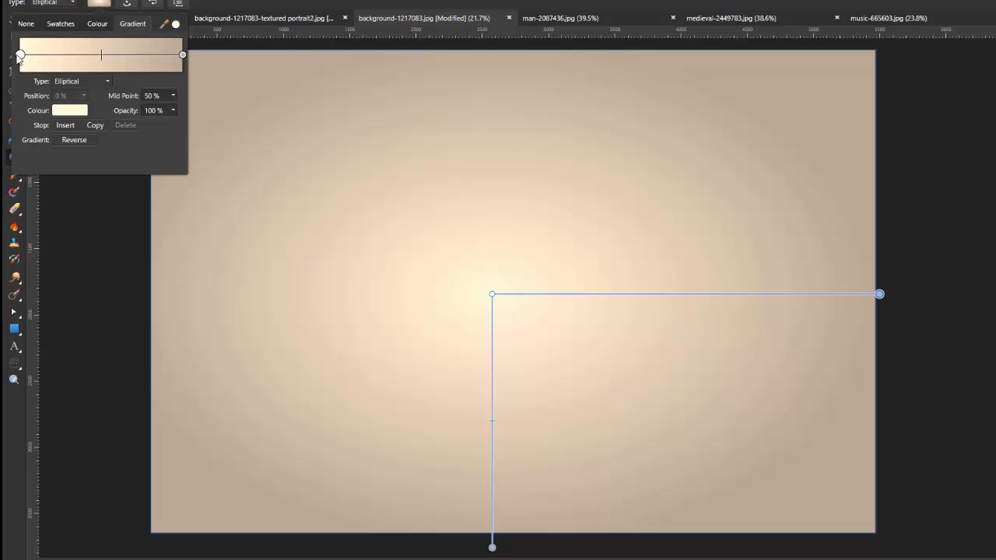
pyautogui.click(67, 116)
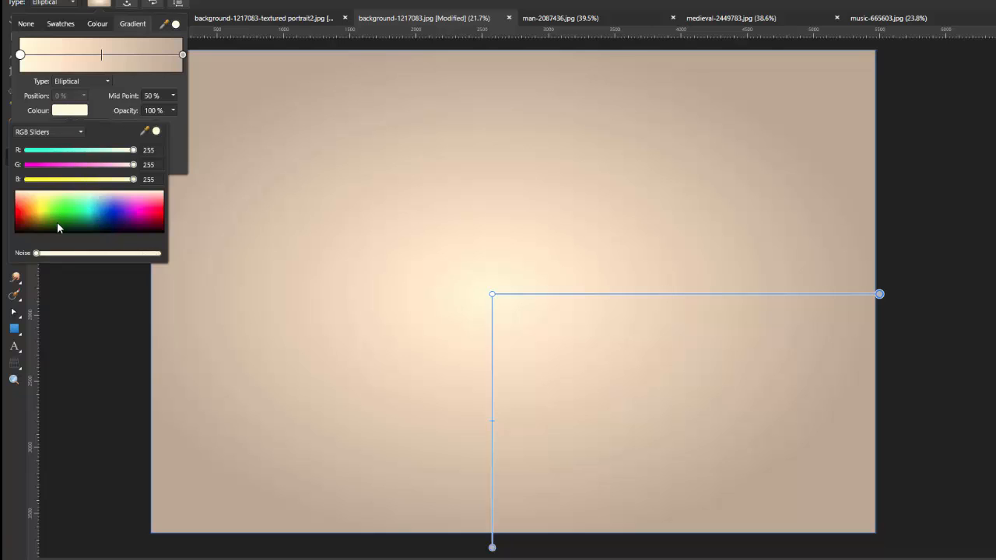
pyautogui.click(150, 151)
pyautogui.write('128')
pyautogui.click(152, 165)
pyautogui.write('12')
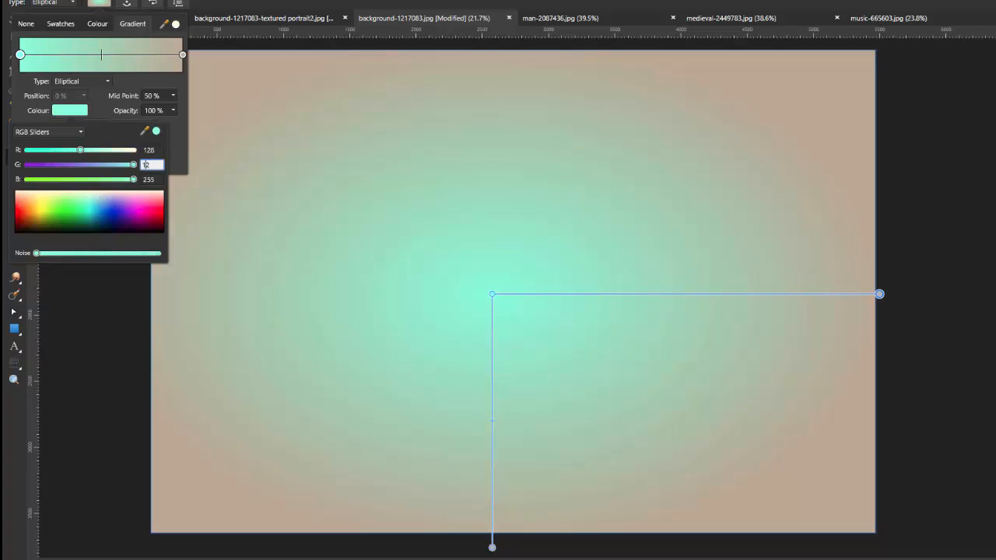
pyautogui.write('8')
pyautogui.click(147, 180)
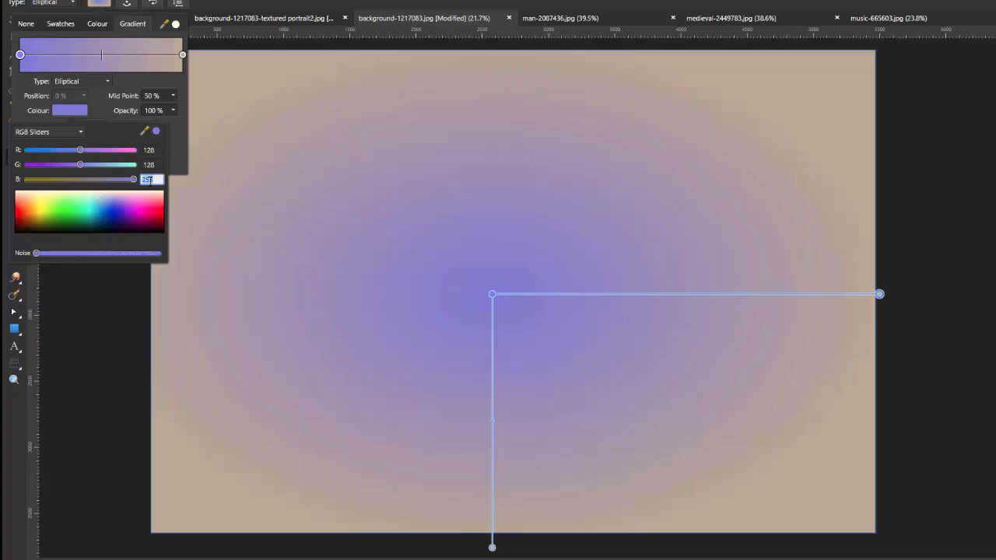
pyautogui.write('128')
pyautogui.press('Return')
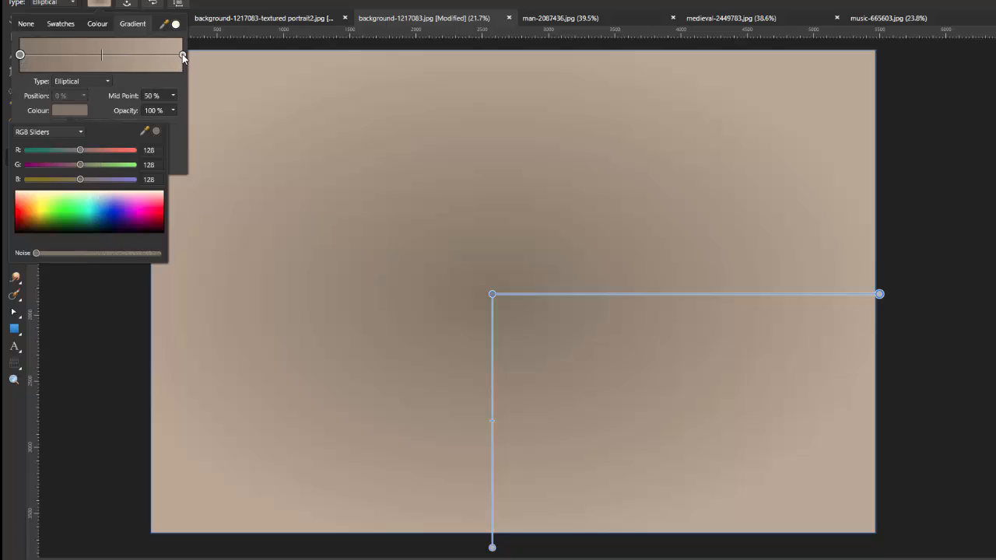
pyautogui.click(155, 88)
# - Set the gradient's outer stop colour to RGB 30, 30, 30
pyautogui.click(183, 55)
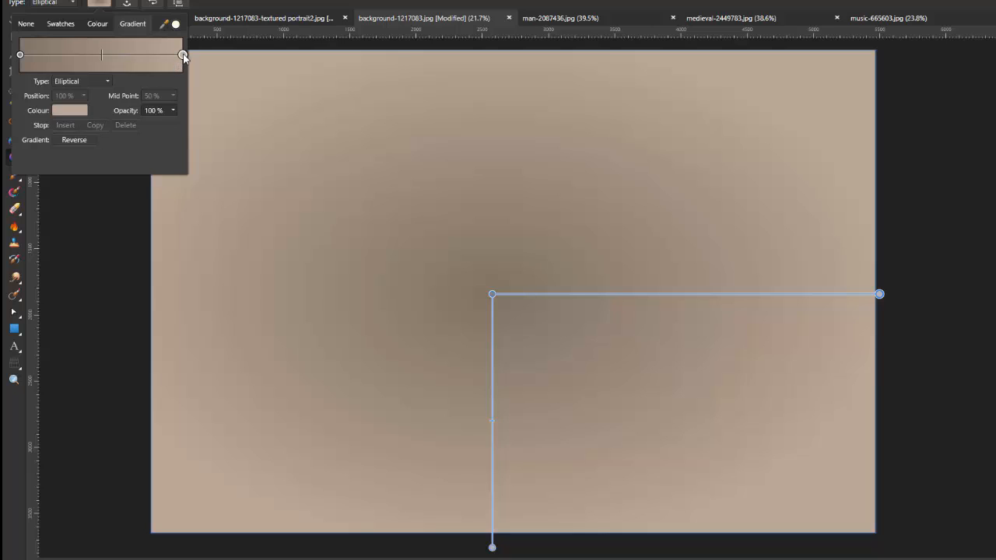
pyautogui.click(66, 112)
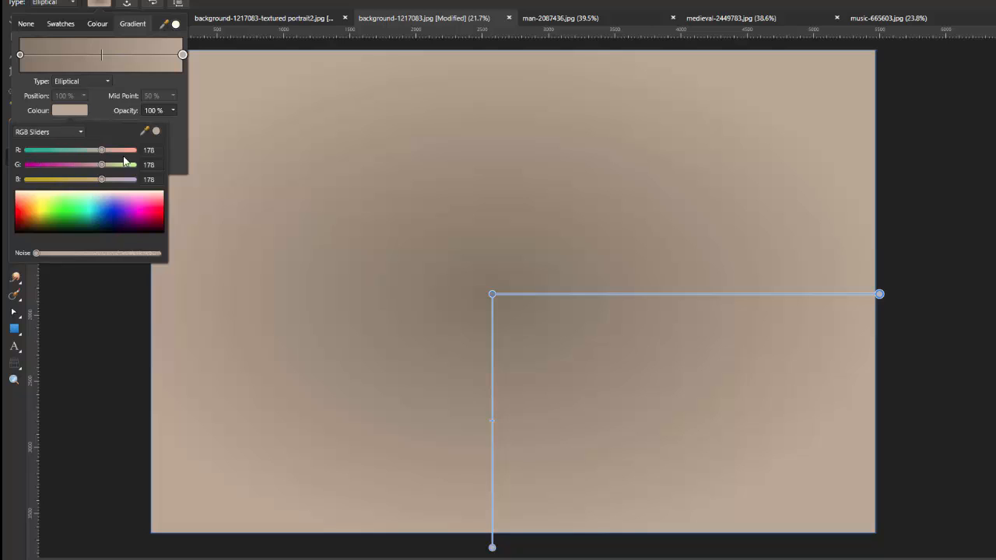
pyautogui.click(150, 151)
pyautogui.write('30')
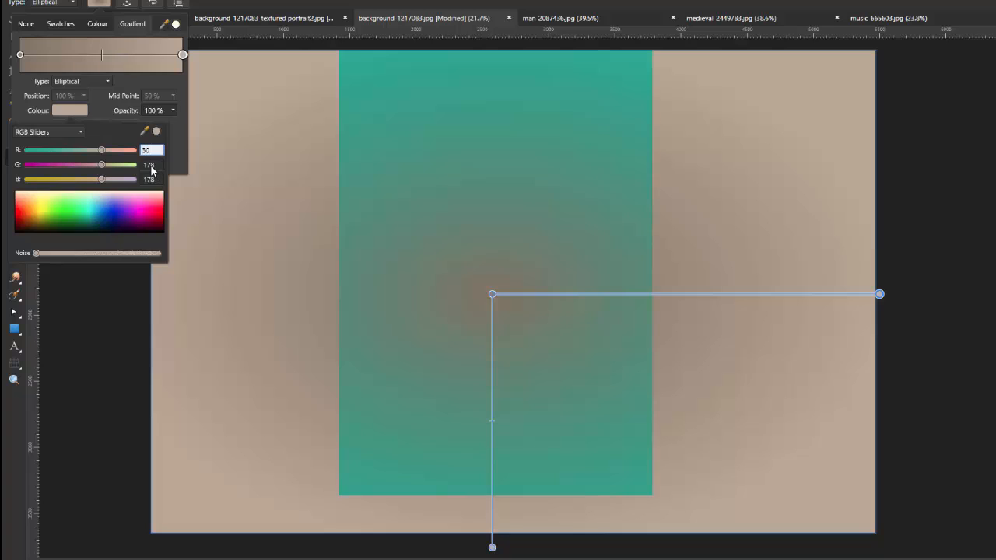
pyautogui.click(150, 165)
pyautogui.write('30')
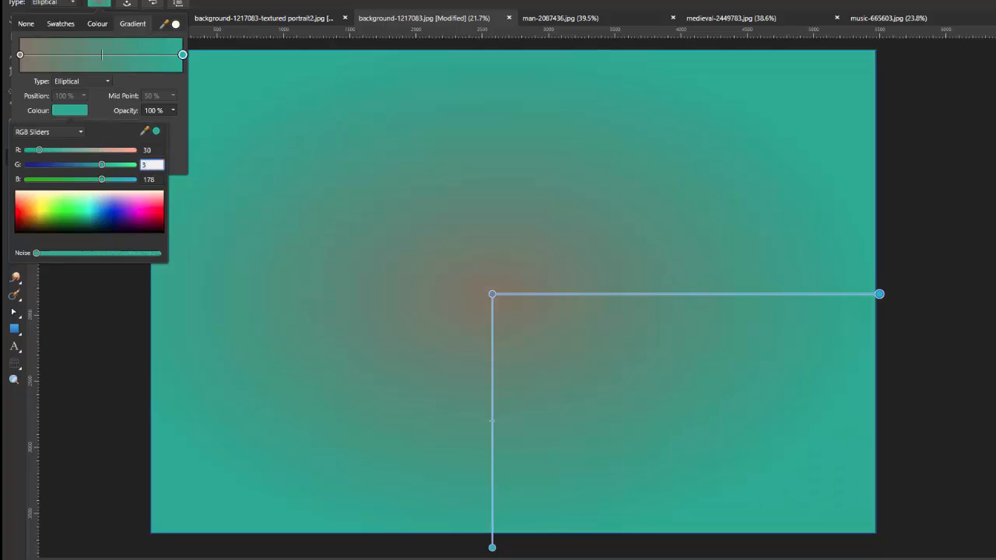
pyautogui.click(151, 181)
pyautogui.write('3')
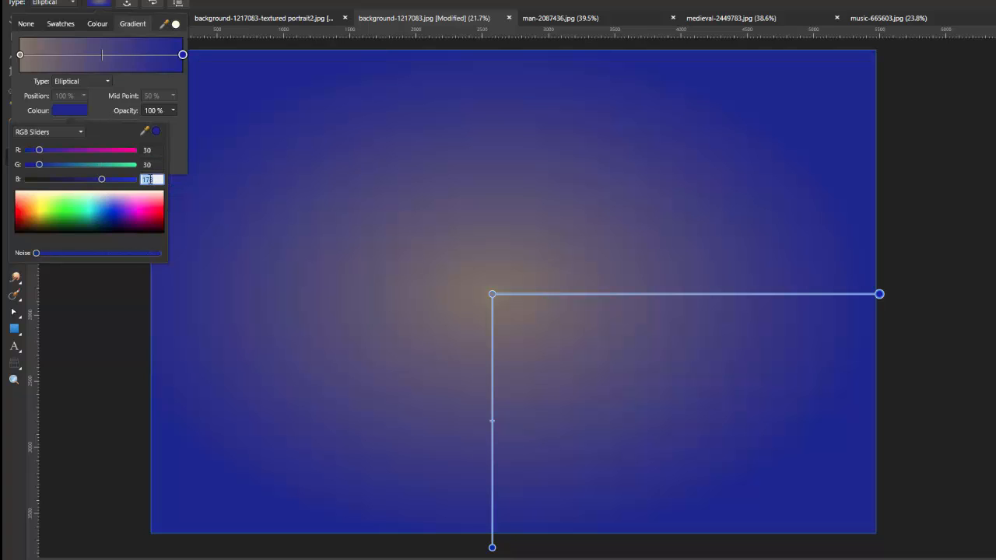
pyautogui.write('0')
pyautogui.press('Return')
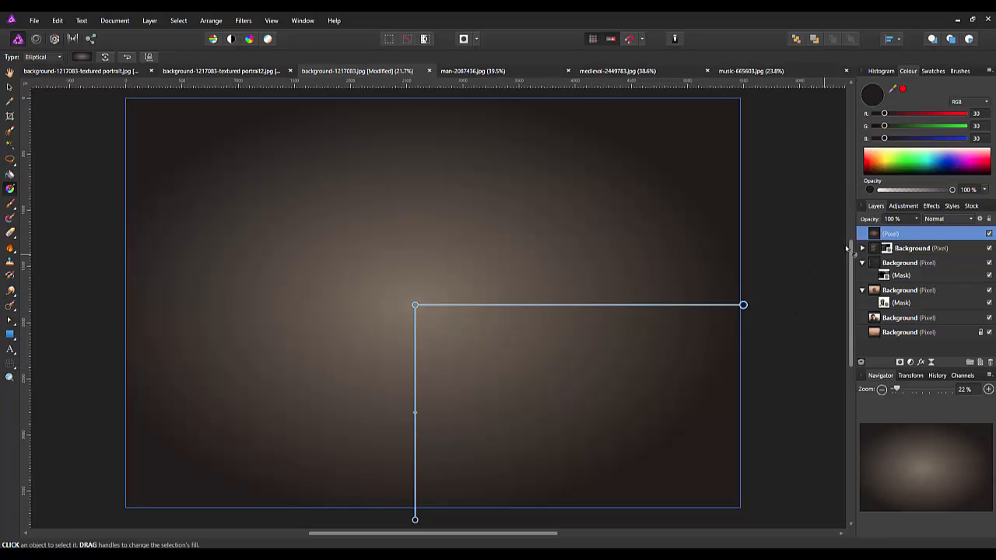
# - Set the gradient layer's blend mode to Hard Light and its opacity to 83%
pyautogui.click(972, 221)
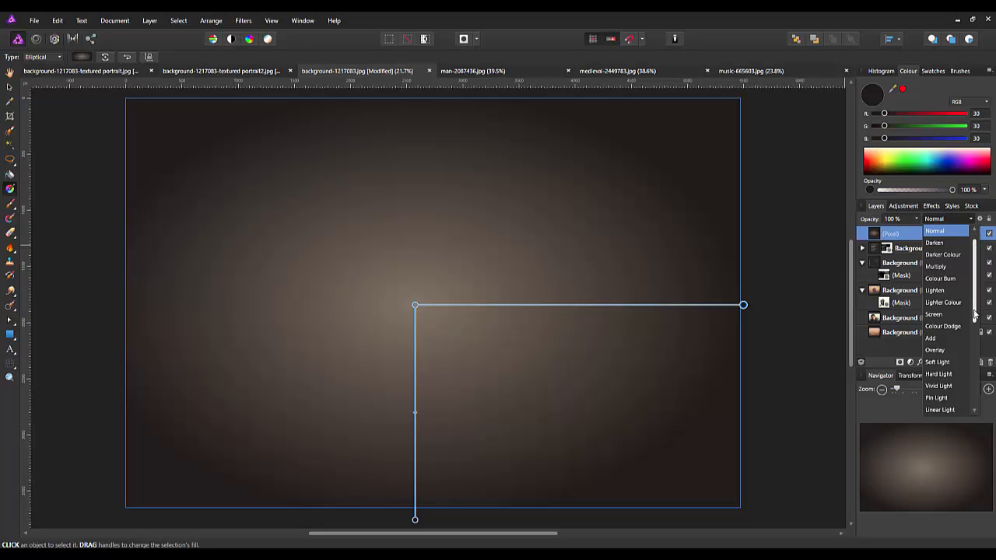
pyautogui.scroll(-1, 976, 319)
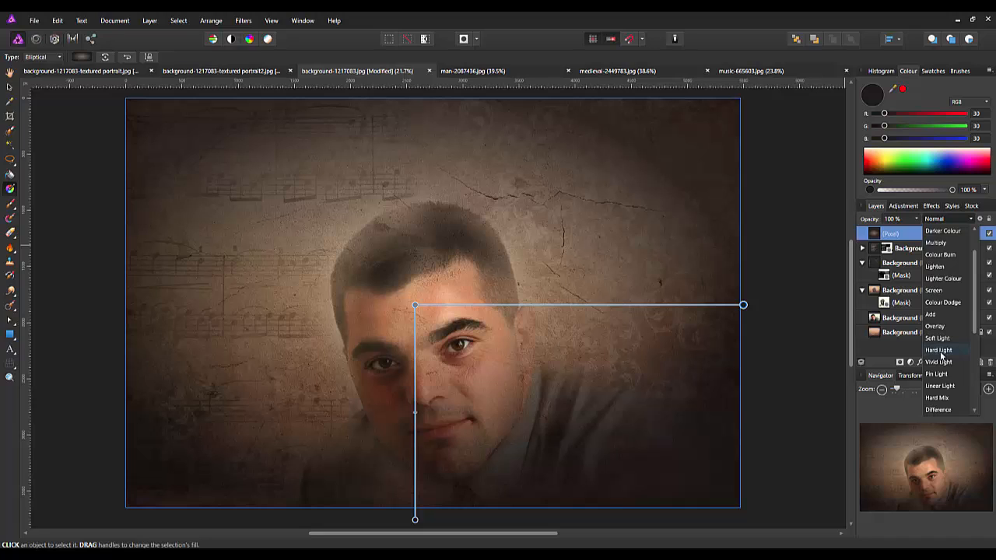
pyautogui.click(939, 350)
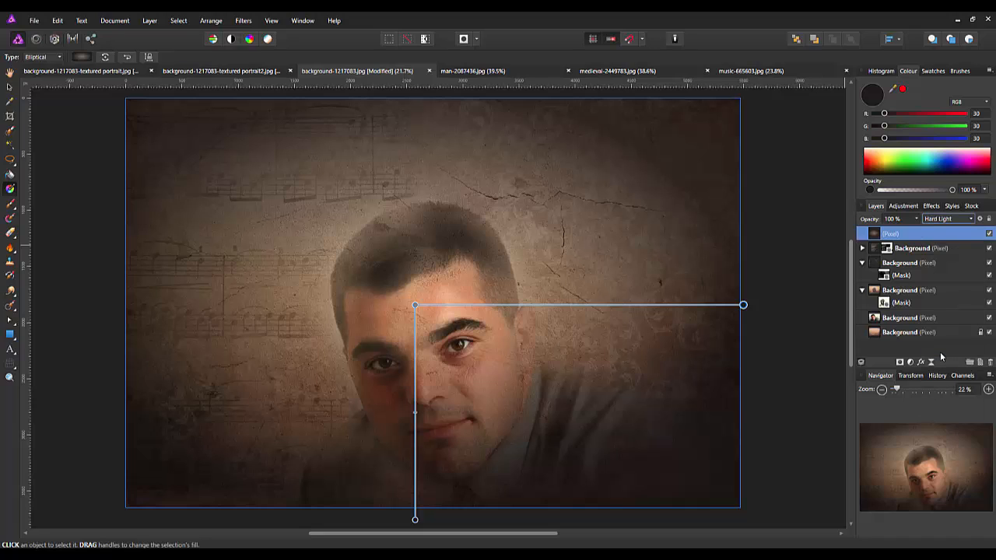
pyautogui.click(918, 221)
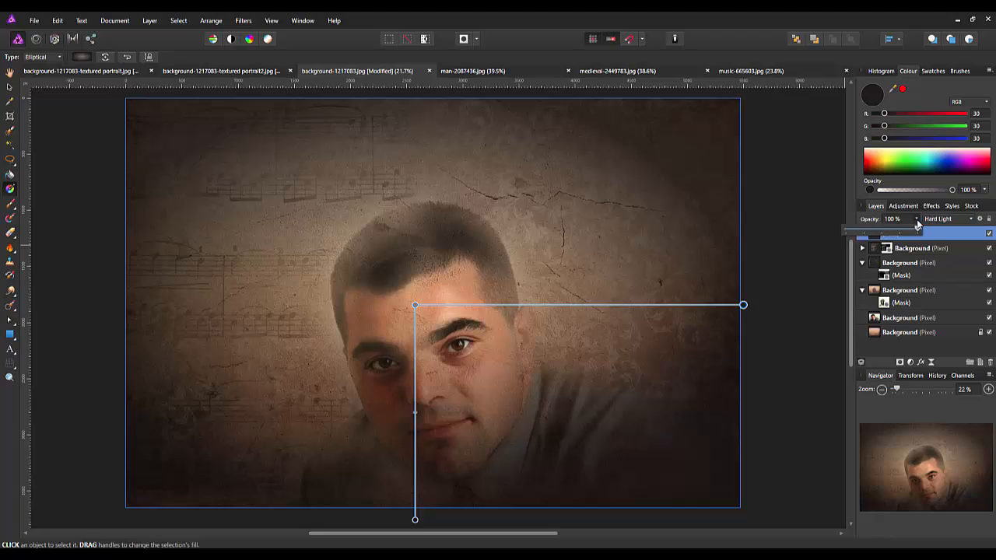
pyautogui.moveTo(919, 231); pyautogui.dragTo(905, 225)
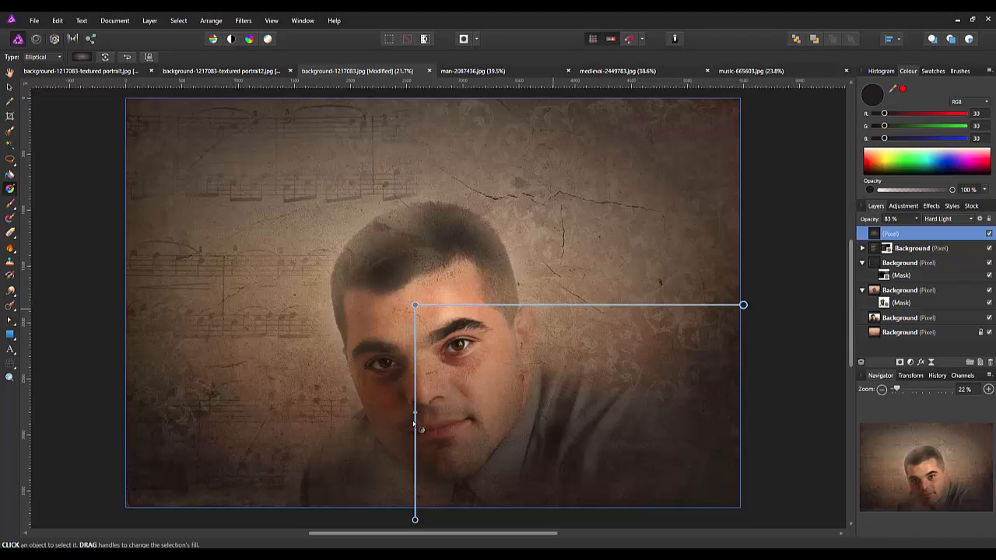
# - Shift the elliptical gradient's midpoint outward along its vertical handle to brighten more of the portrait, then leave gradient editing
pyautogui.moveTo(415, 414)
pyautogui.mouseDown()
pyautogui.moveTo(417, 376)
pyautogui.moveTo(415, 492)
pyautogui.moveTo(415, 471)
pyautogui.mouseUp()
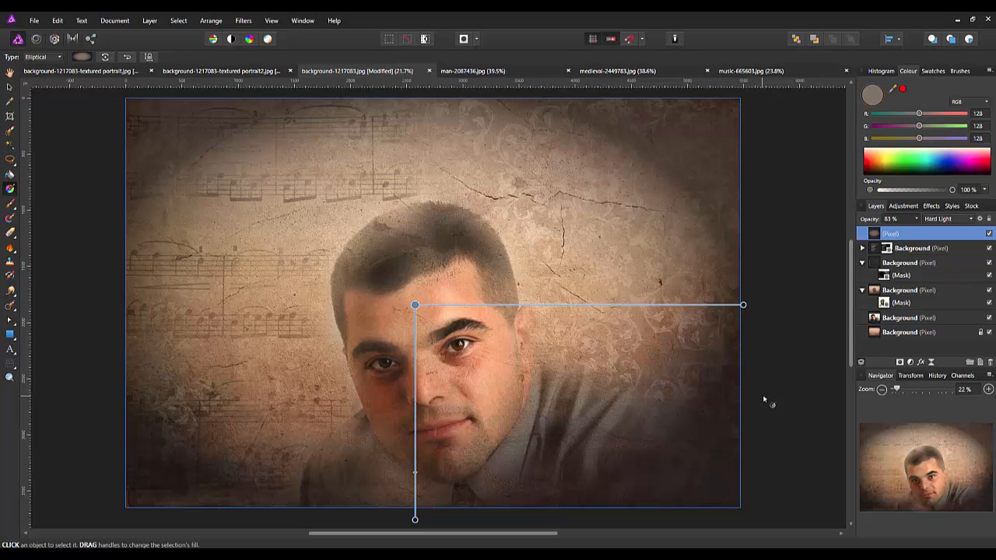
pyautogui.click(8, 78)
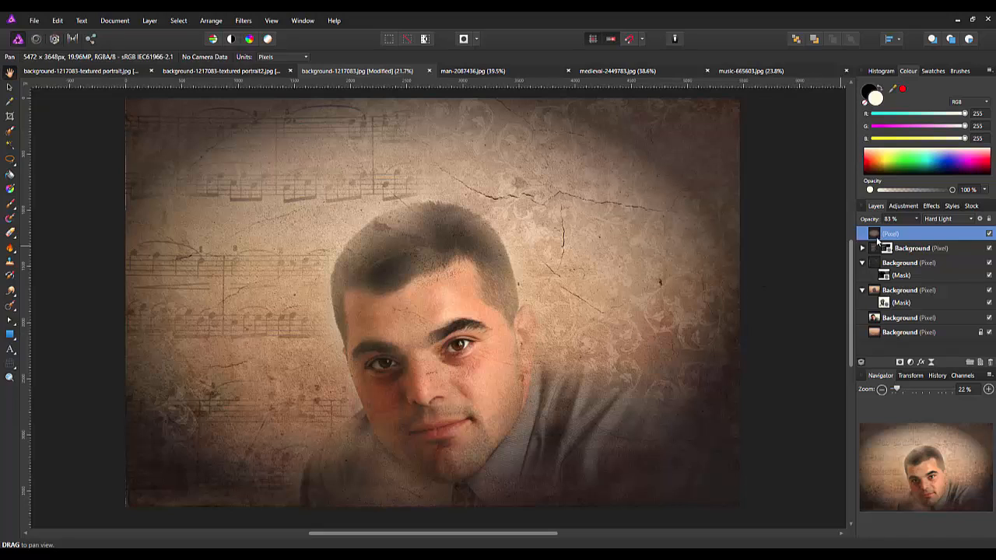
# - Stretch the gradient layer slightly past the canvas's left edge so it covers the border, and deactivate the transform handles
pyautogui.click(9, 86)
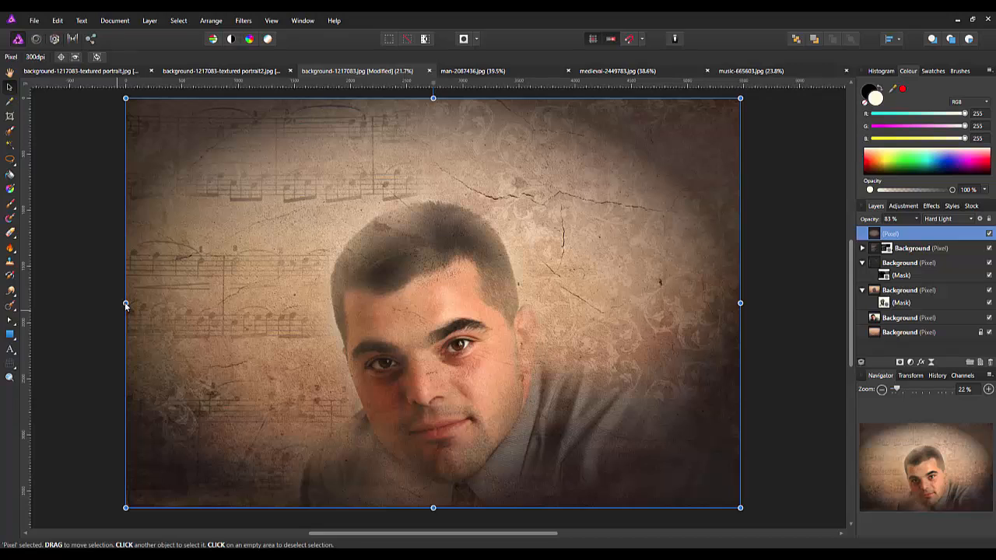
pyautogui.moveTo(125, 304); pyautogui.dragTo(122, 304)
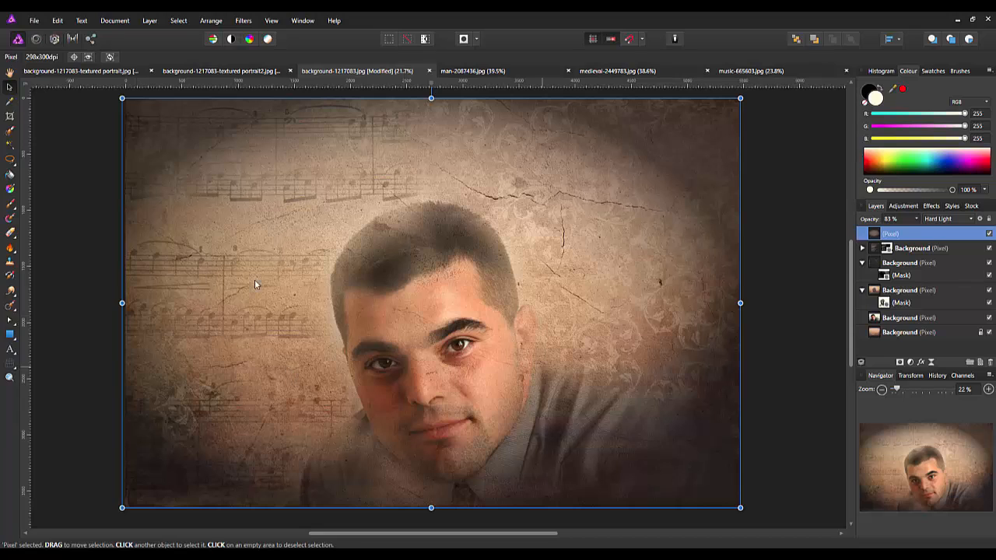
pyautogui.click(9, 73)
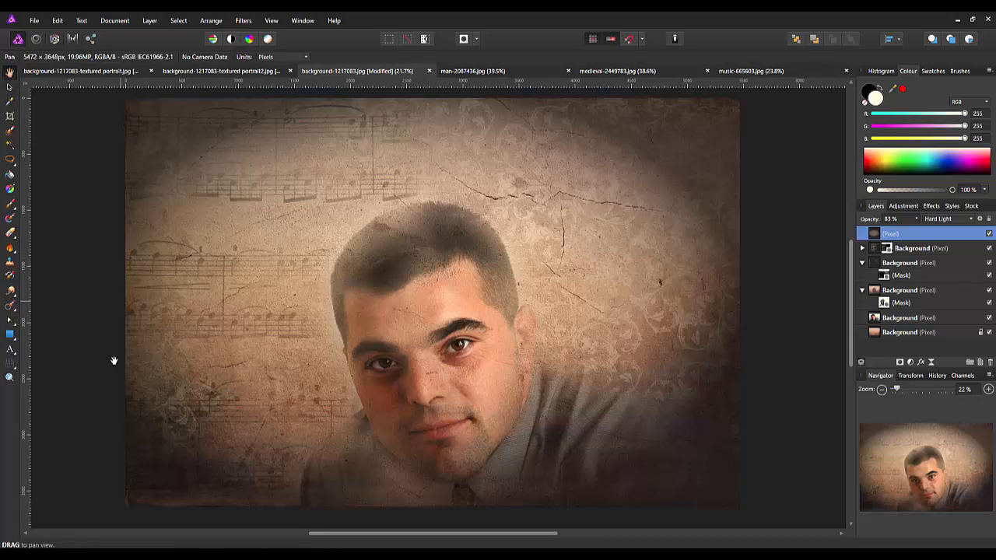